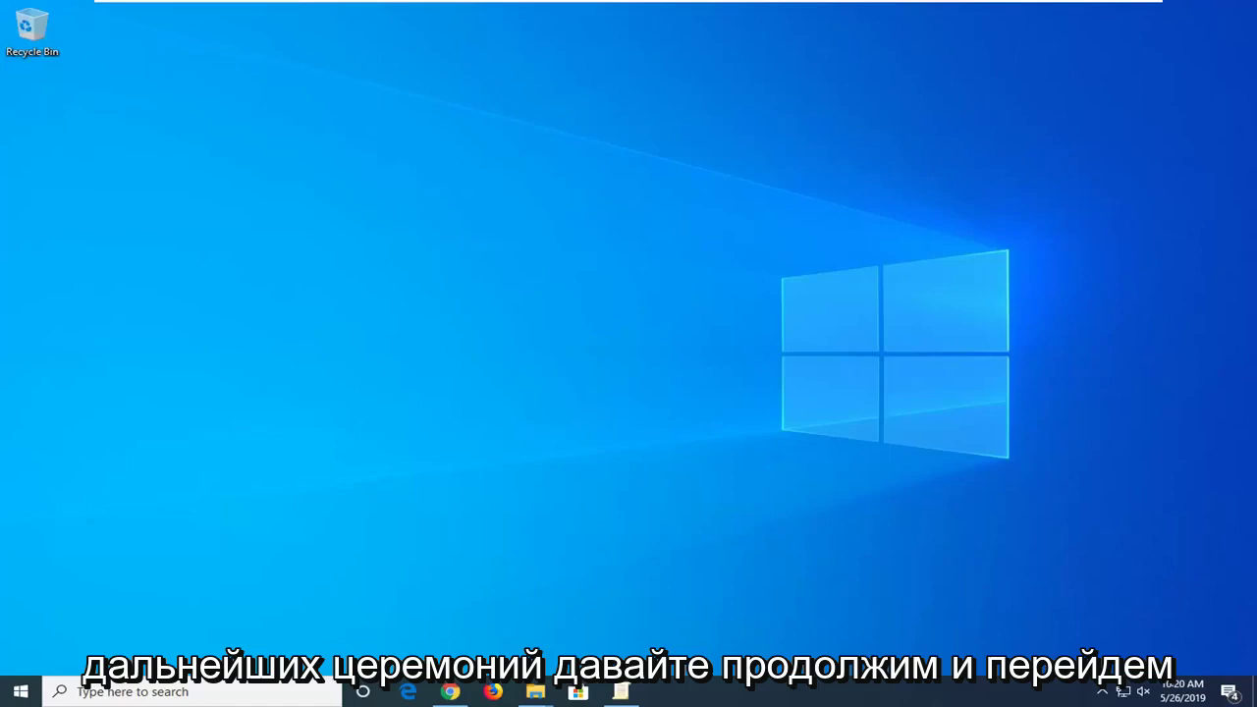
# Download Comdlg32.ocx from the install_comdlg32 page in Chrome and keep it despite the warning
pyautogui.click(450, 694)
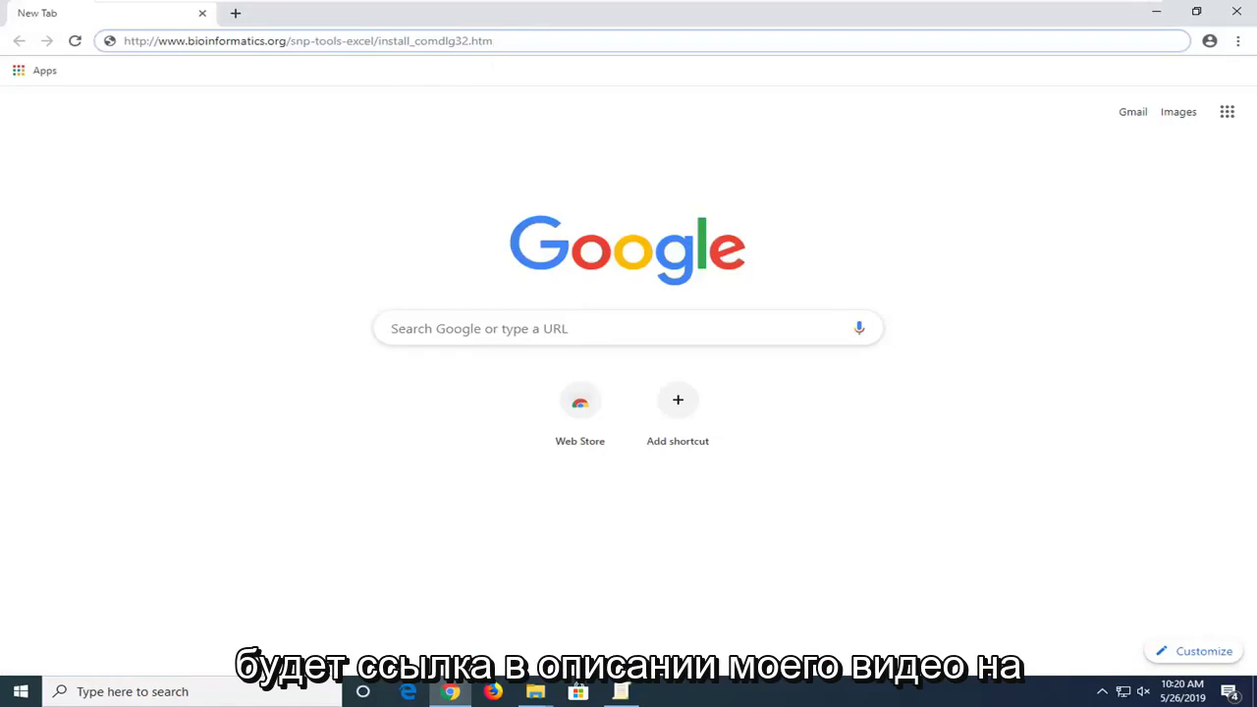
pyautogui.press('Return')
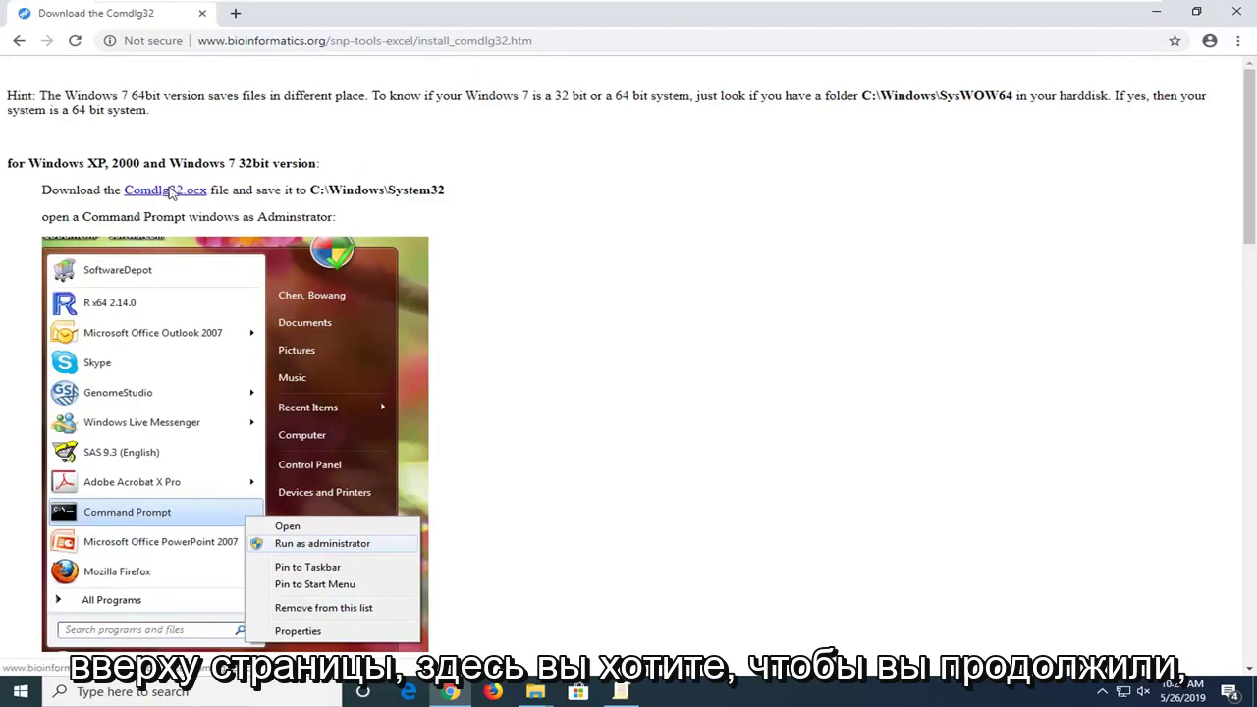
pyautogui.click(172, 194)
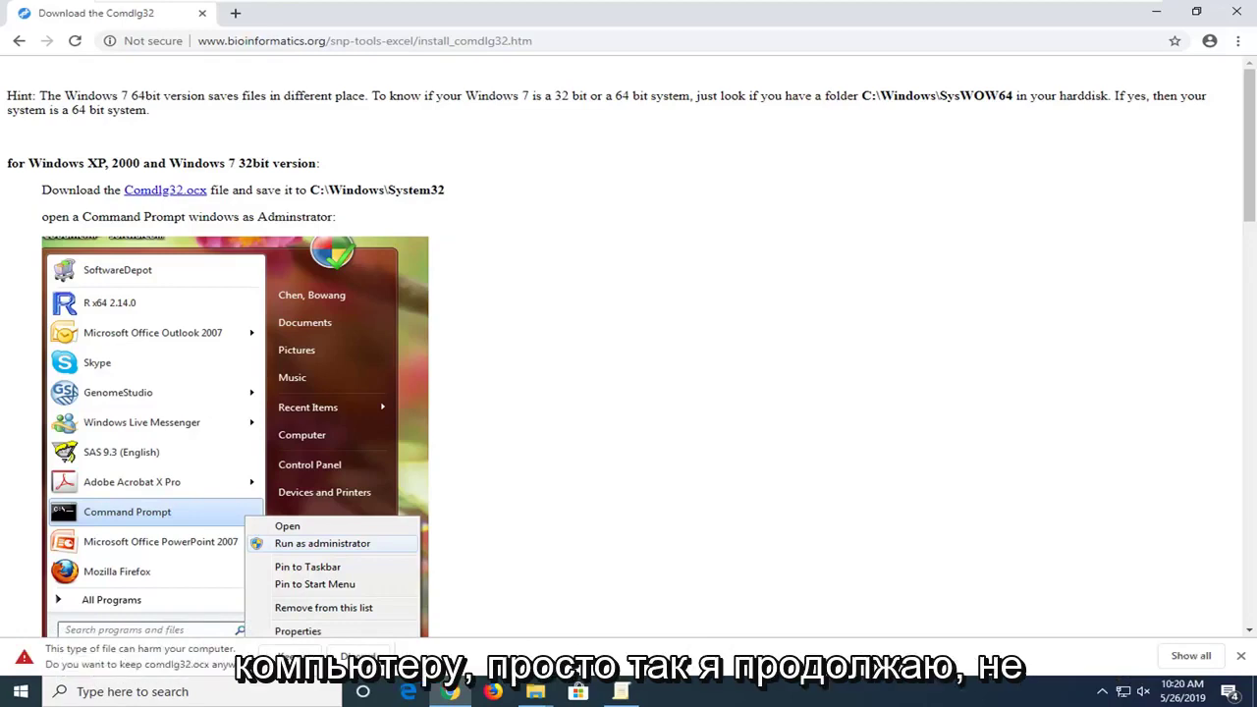
pyautogui.click(292, 658)
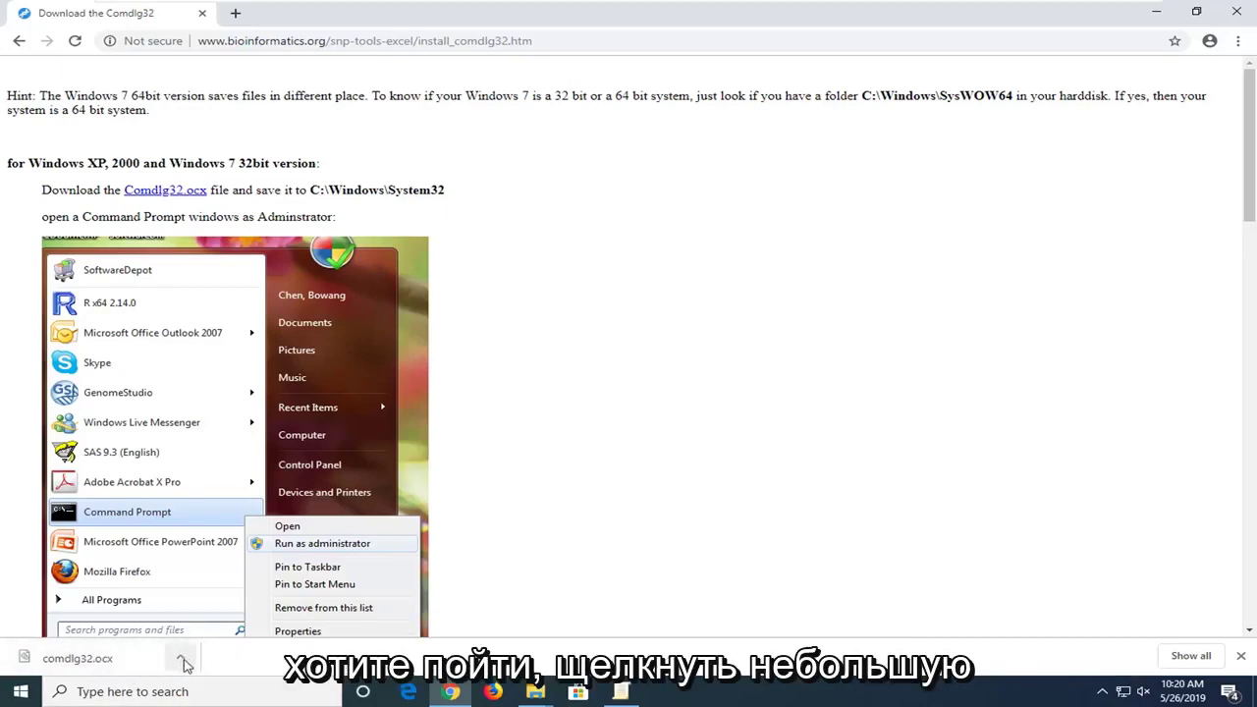
# Reveal comdlg32.ocx in Downloads, drag it onto the desktop, and close that window
pyautogui.click(183, 664)
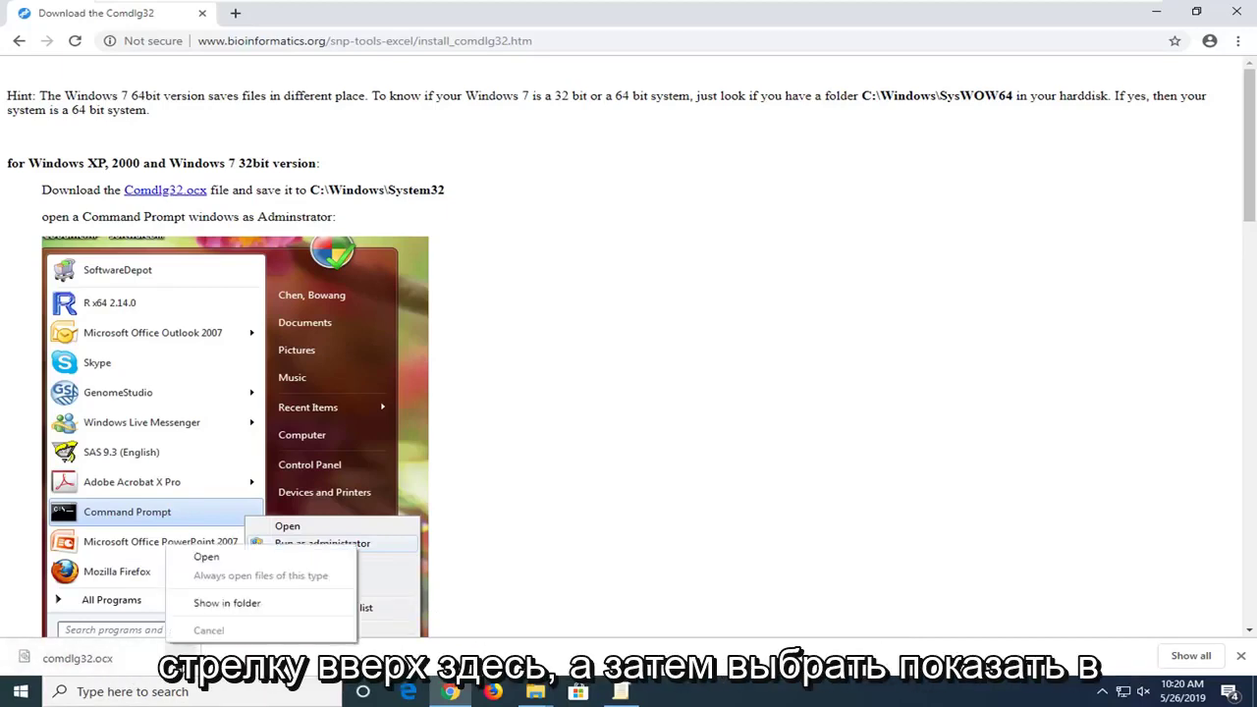
pyautogui.click(238, 611)
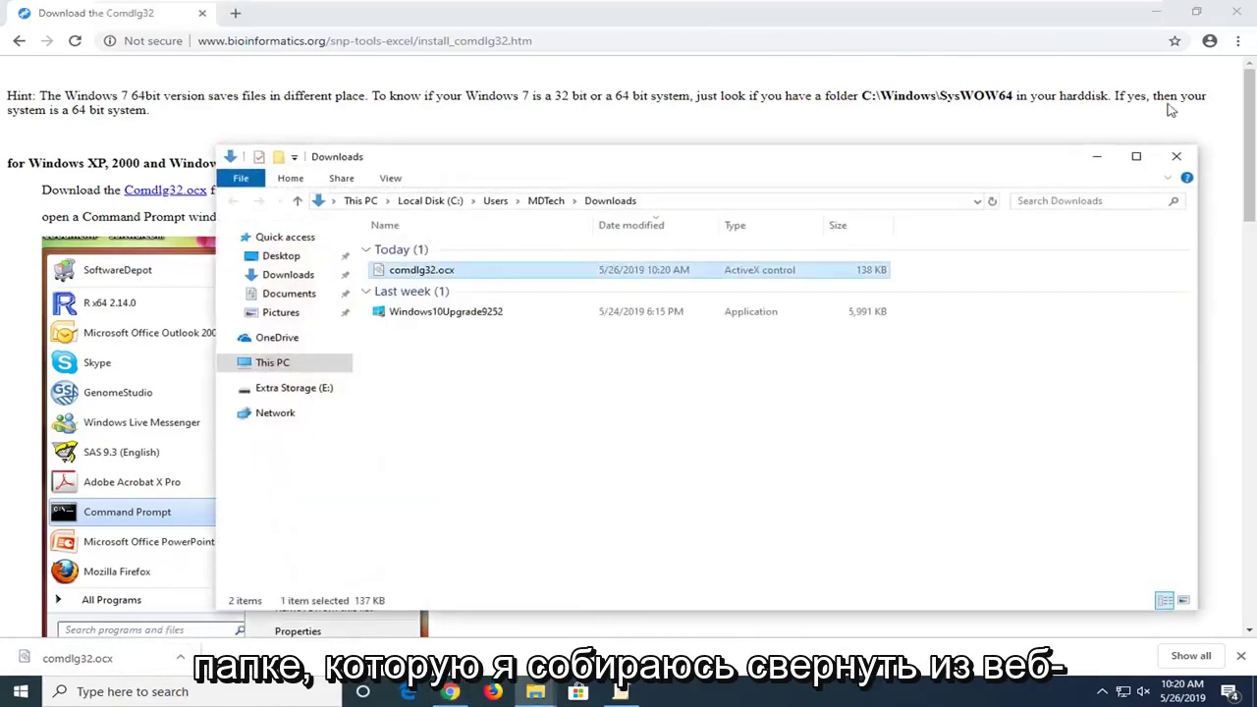
pyautogui.click(1160, 13)
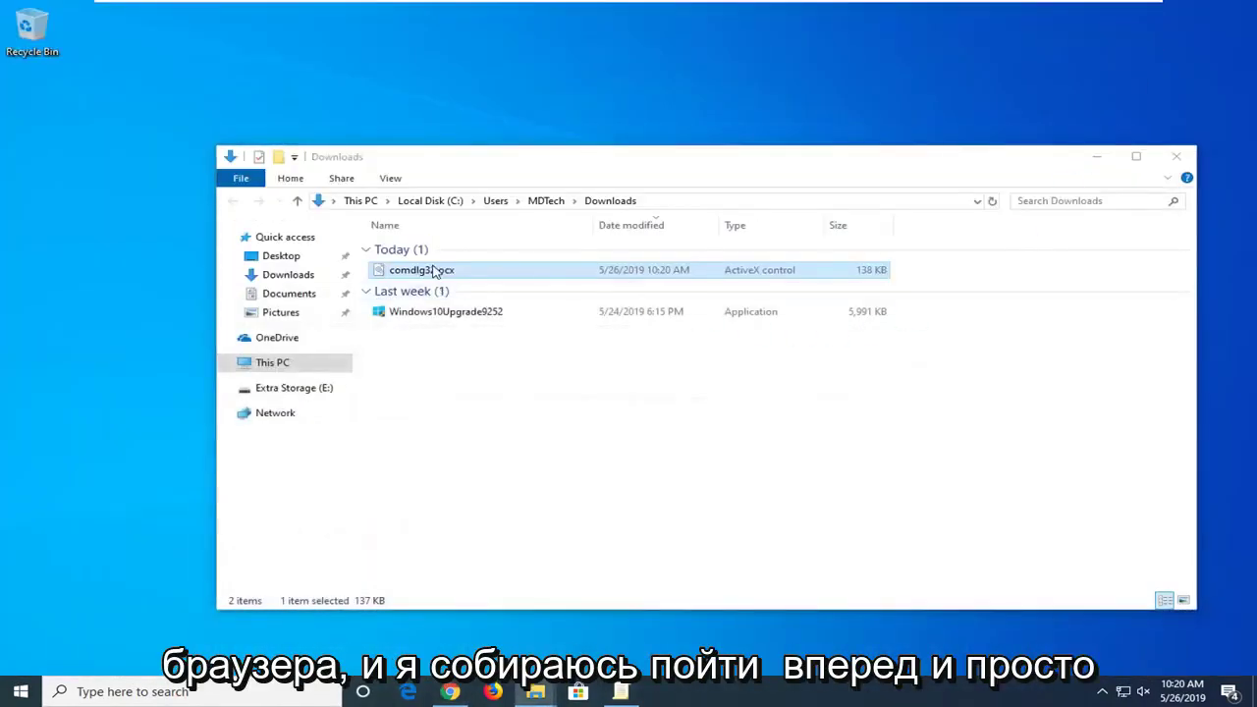
pyautogui.moveTo(432, 273); pyautogui.dragTo(425, 113)
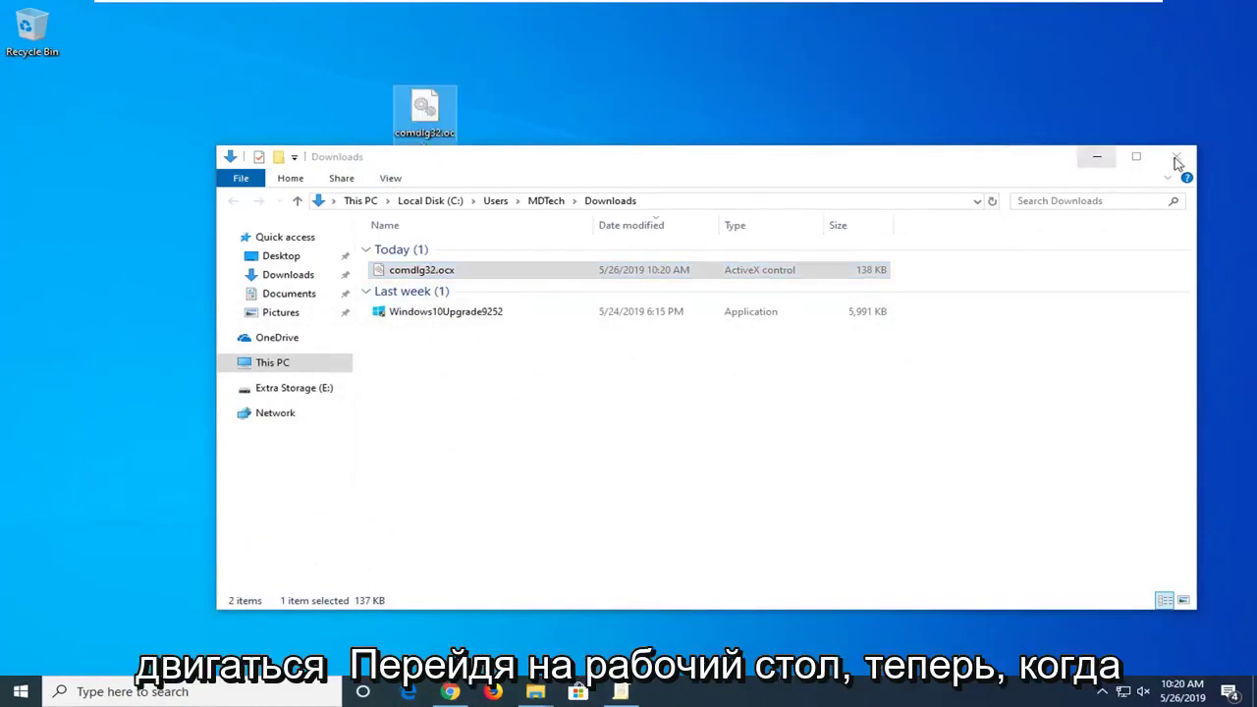
pyautogui.click(1175, 156)
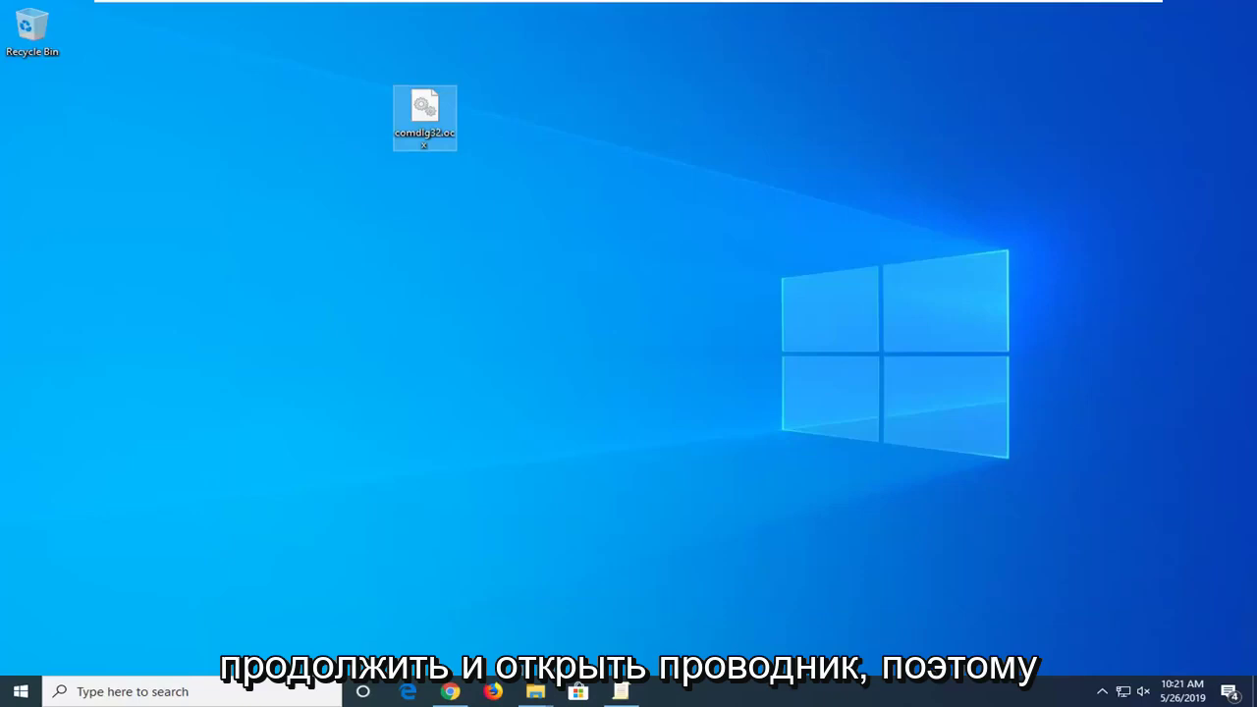
# Launch File Explorer by searching 'file explorer' from Start and shift its window up-left
pyautogui.click(19, 694)
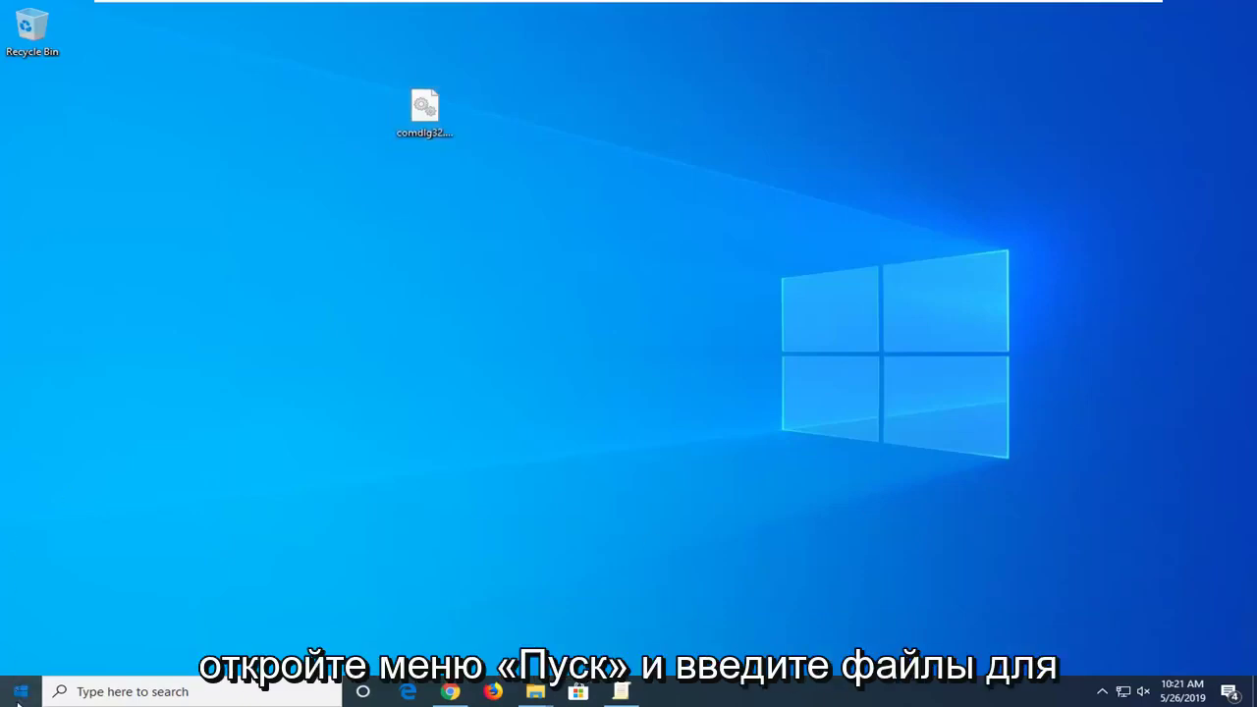
pyautogui.write('file ex')
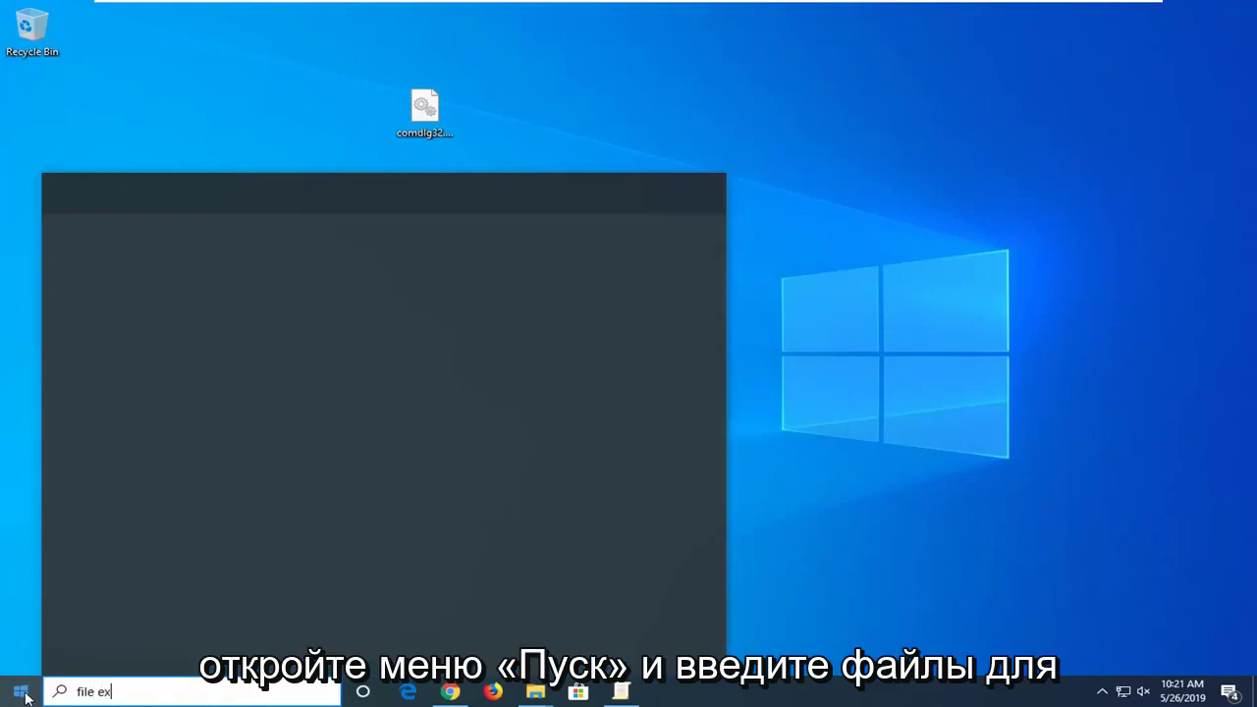
pyautogui.write('plorer')
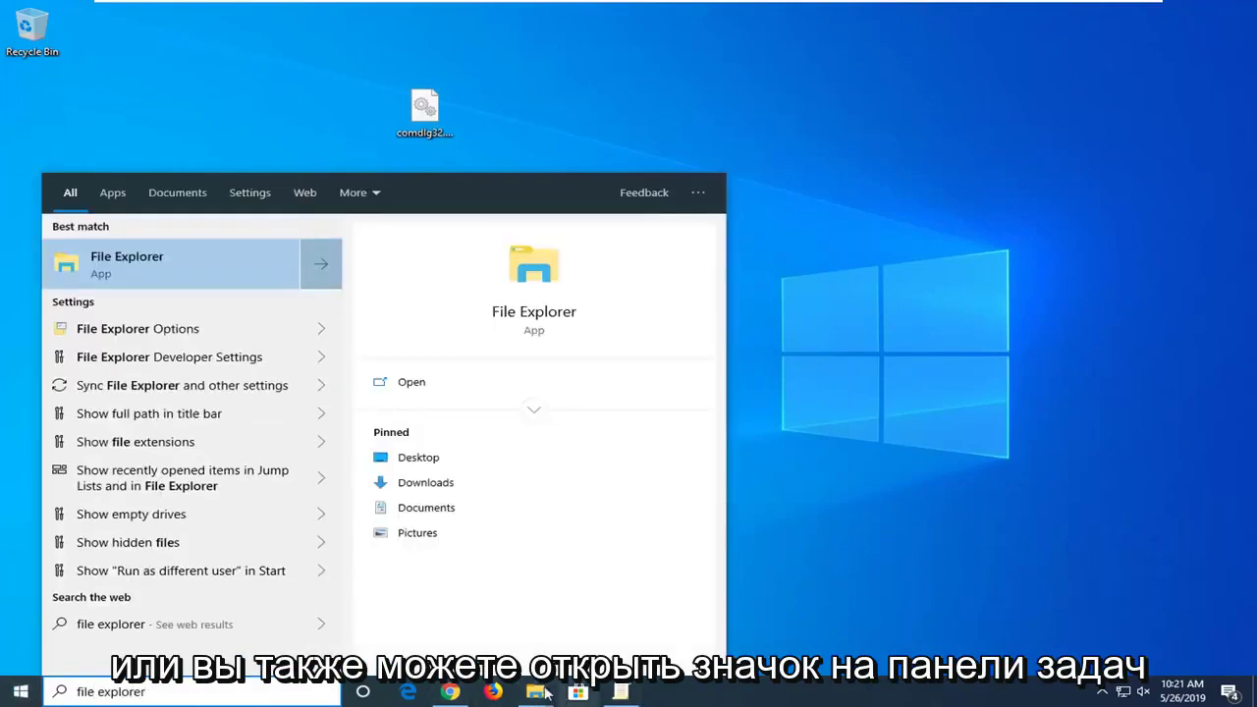
pyautogui.click(120, 266)
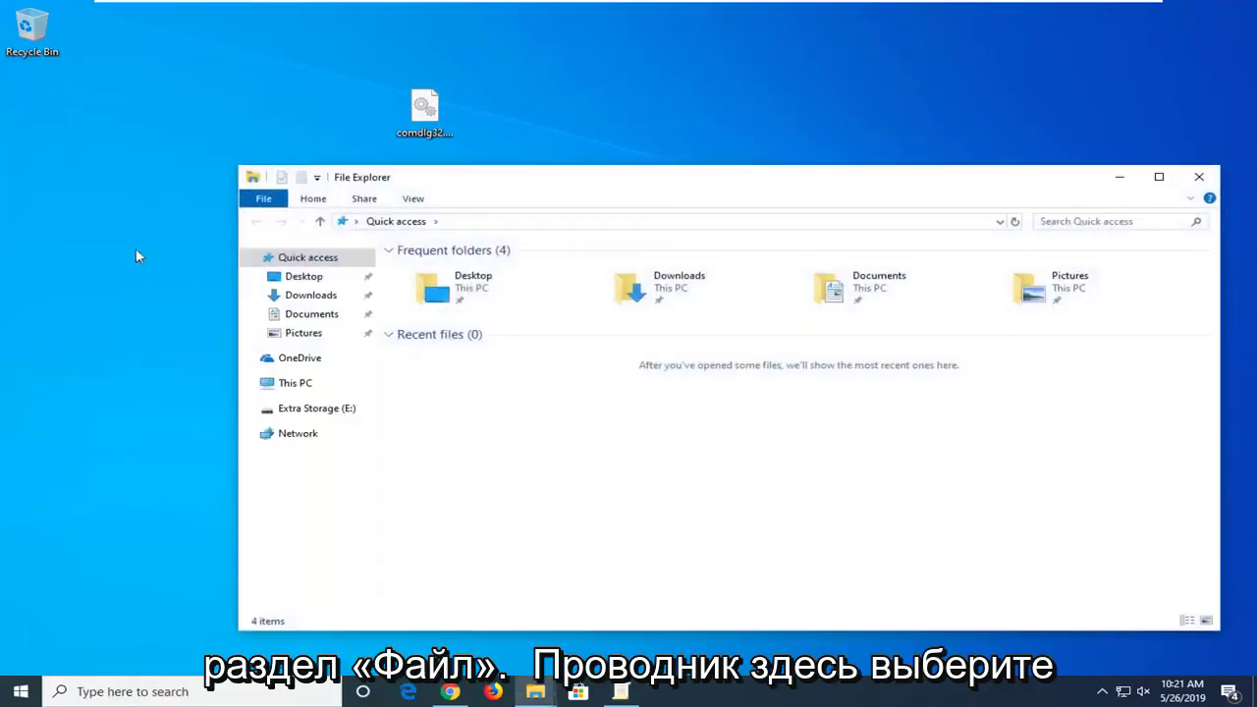
pyautogui.moveTo(576, 185); pyautogui.dragTo(512, 149)
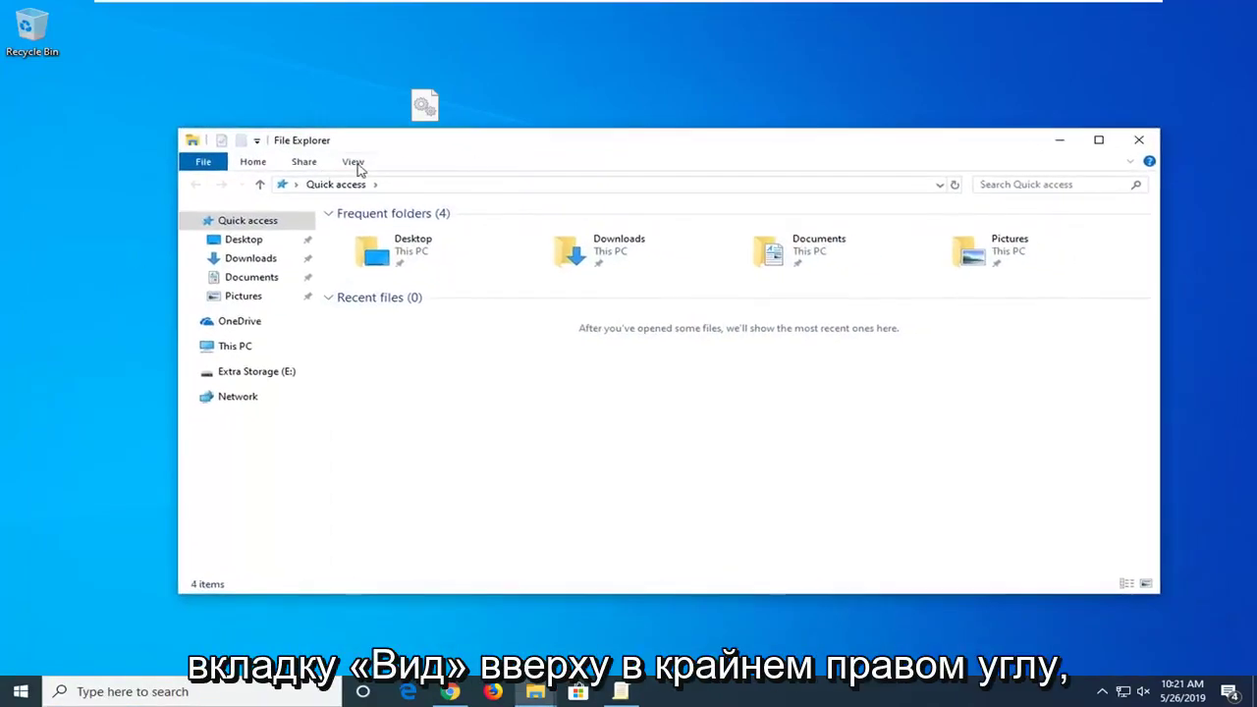
# In Folder Options, select Show hidden files, folders, and drives, then apply and confirm
pyautogui.click(353, 162)
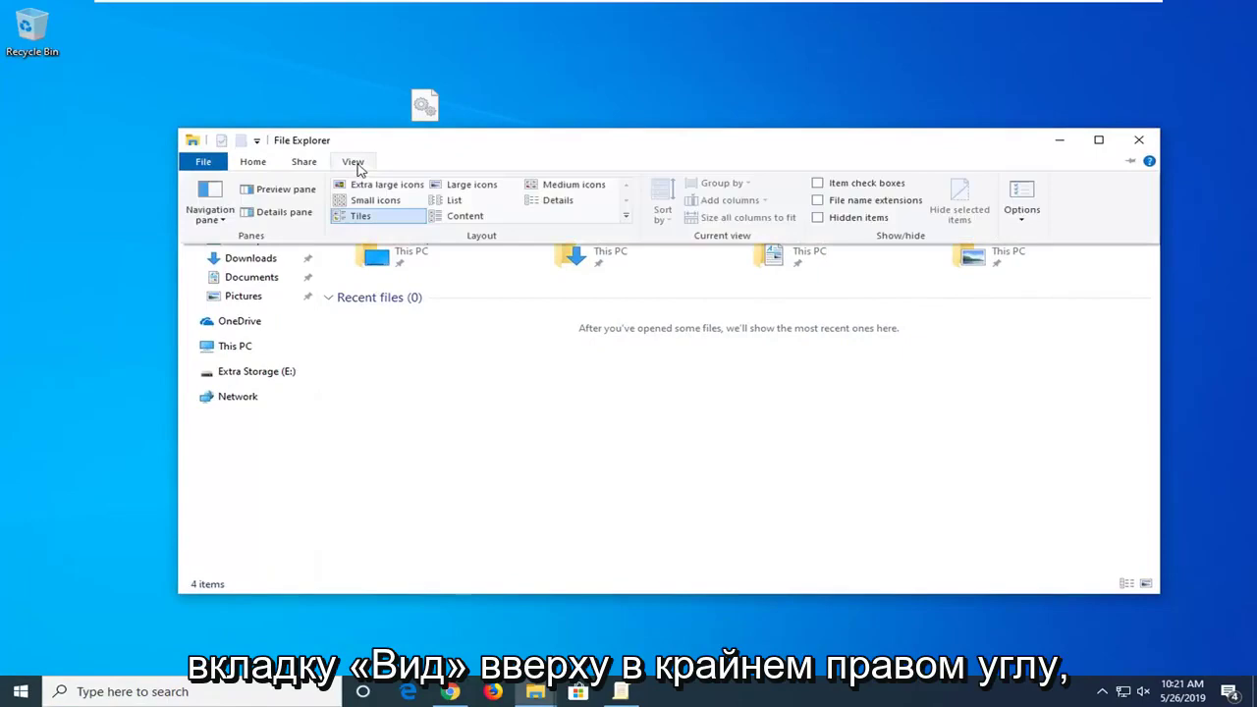
pyautogui.click(1022, 201)
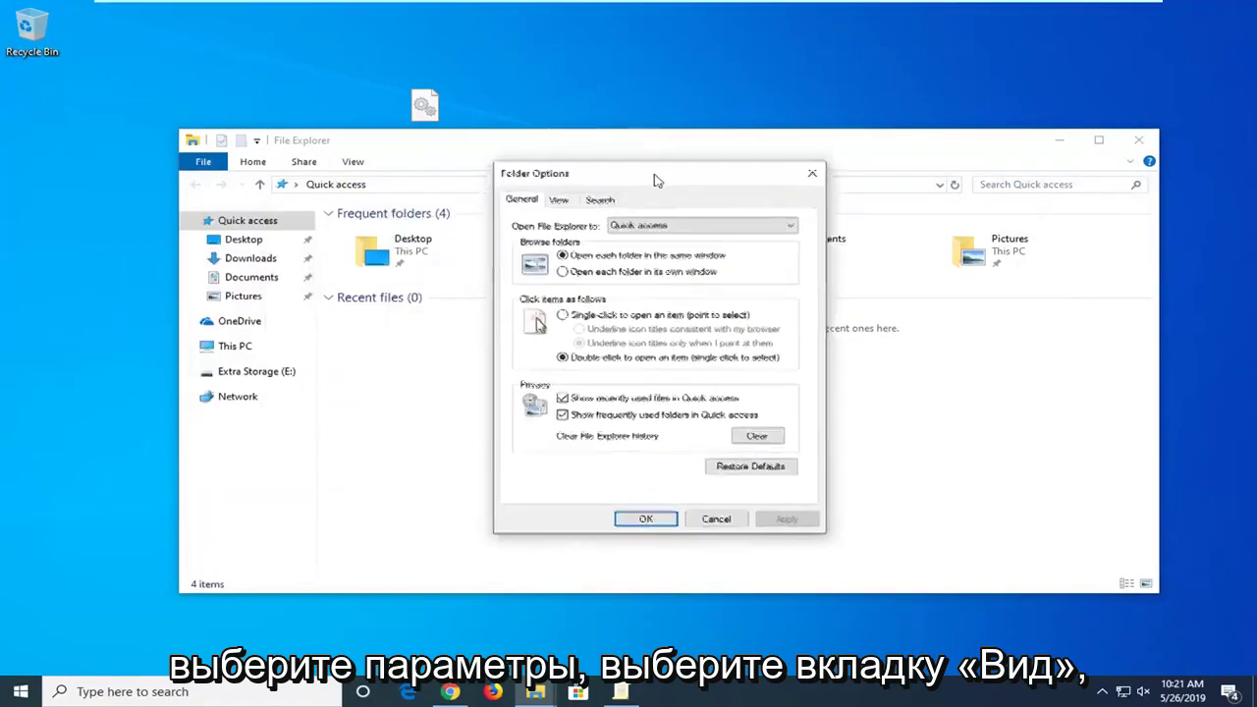
pyautogui.click(575, 189)
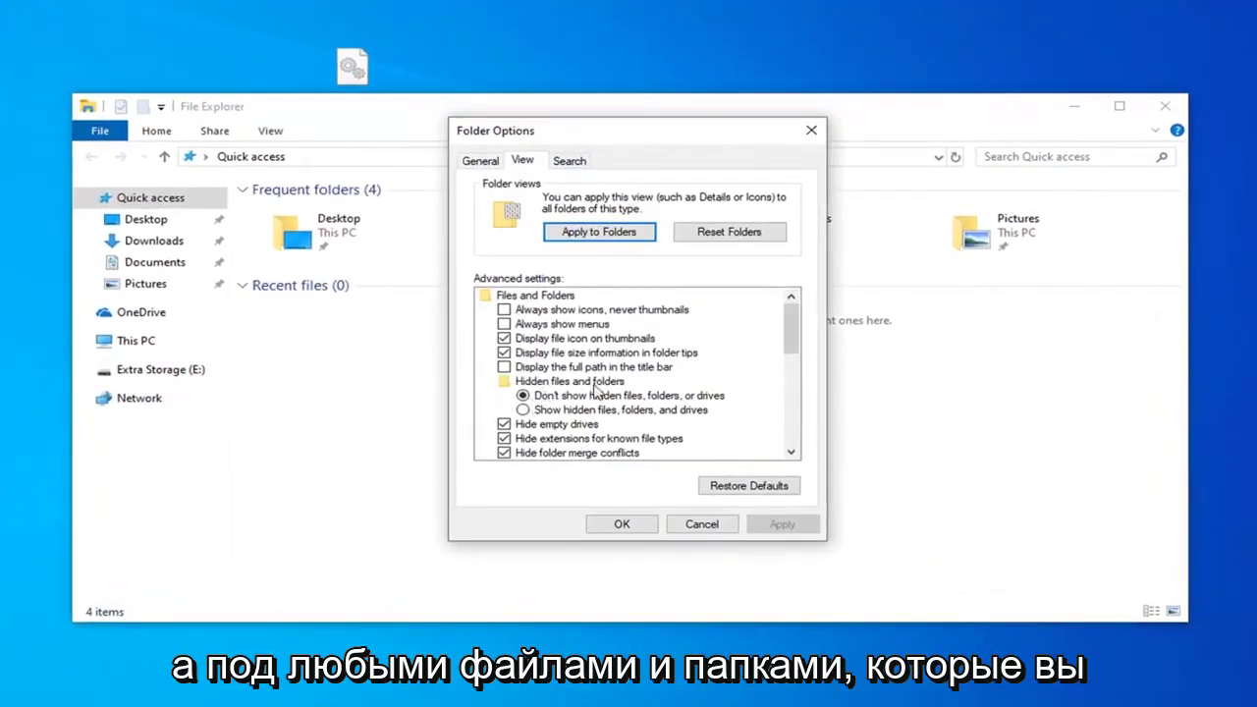
pyautogui.click(536, 412)
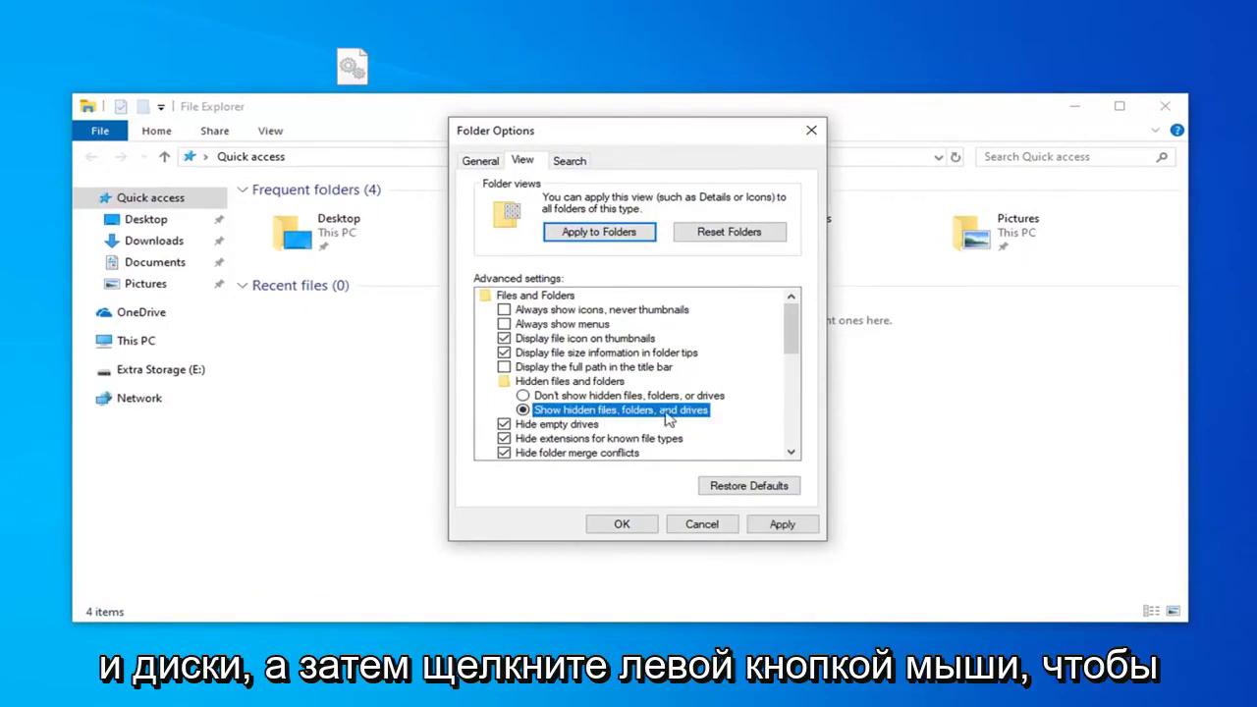
pyautogui.click(766, 535)
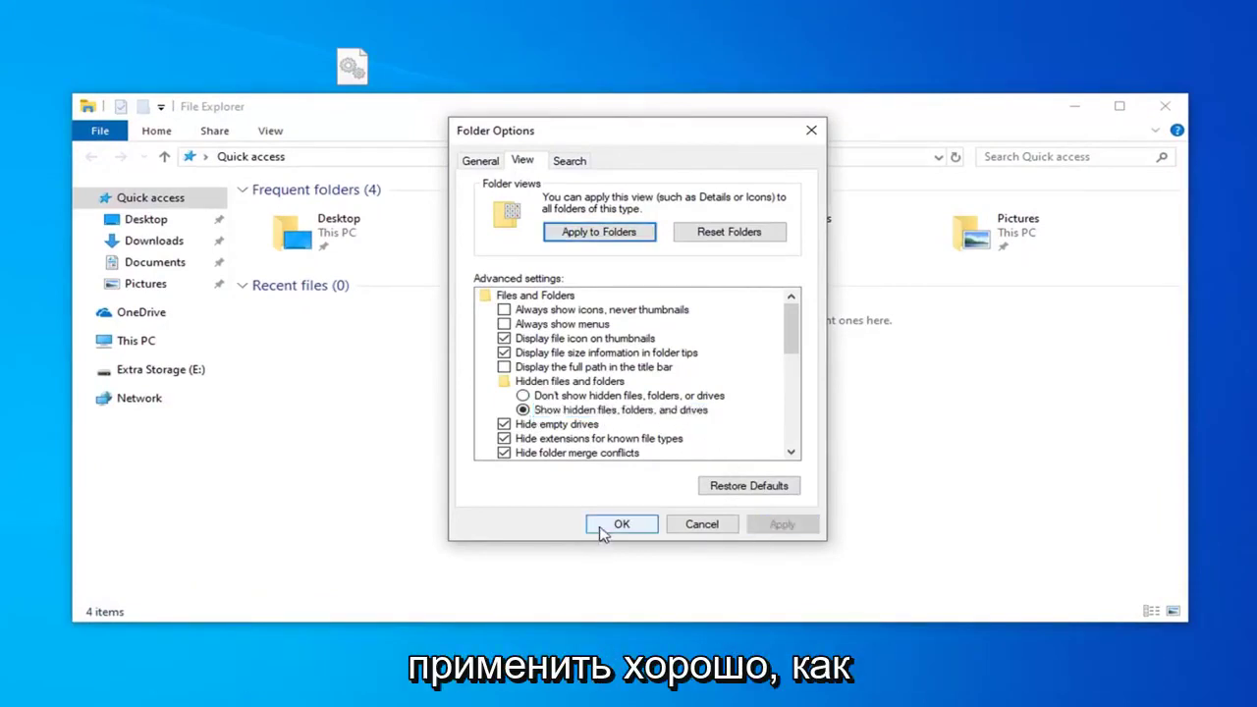
pyautogui.click(607, 527)
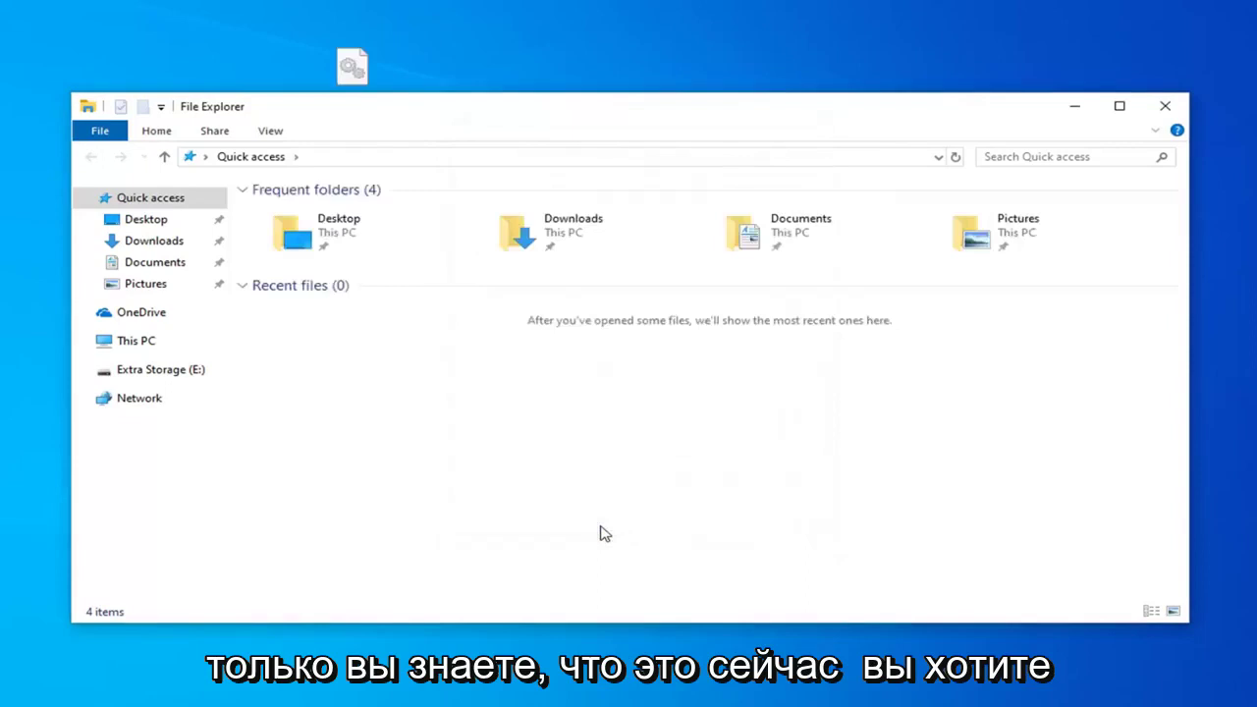
# Navigate from This PC through Local Disk (C:) and Windows into the System32 folder
pyautogui.click(145, 348)
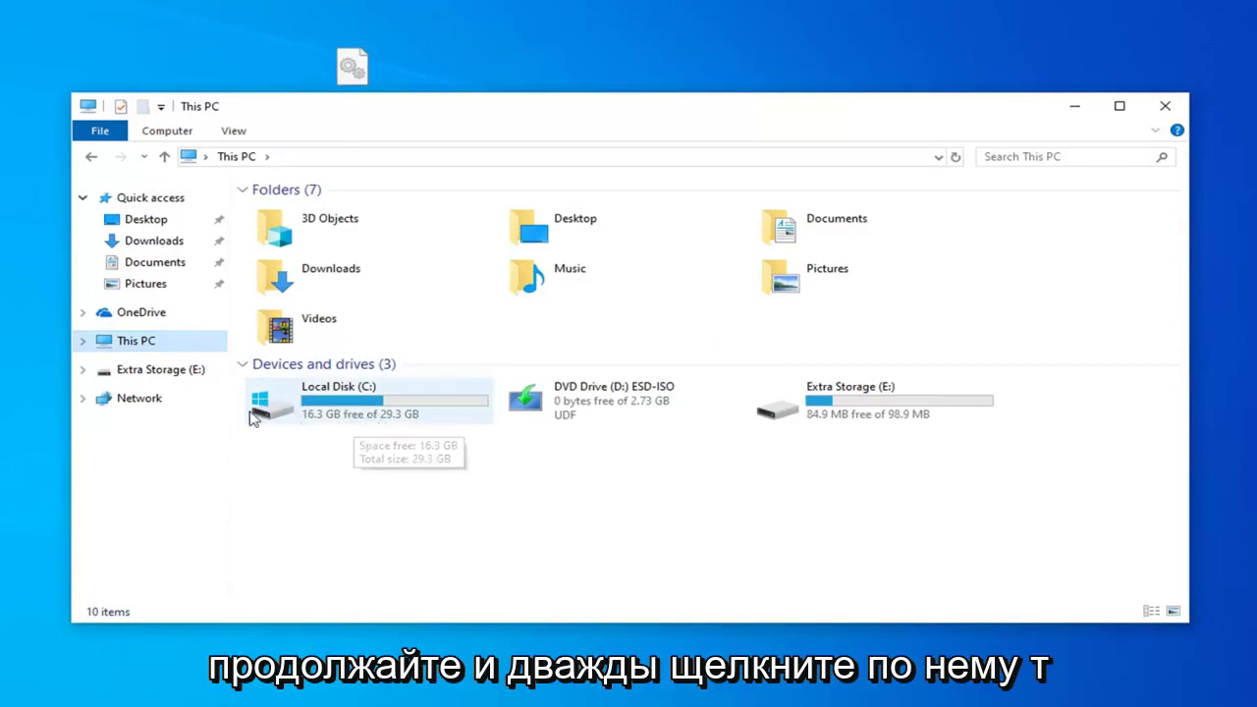
pyautogui.doubleClick(403, 412)
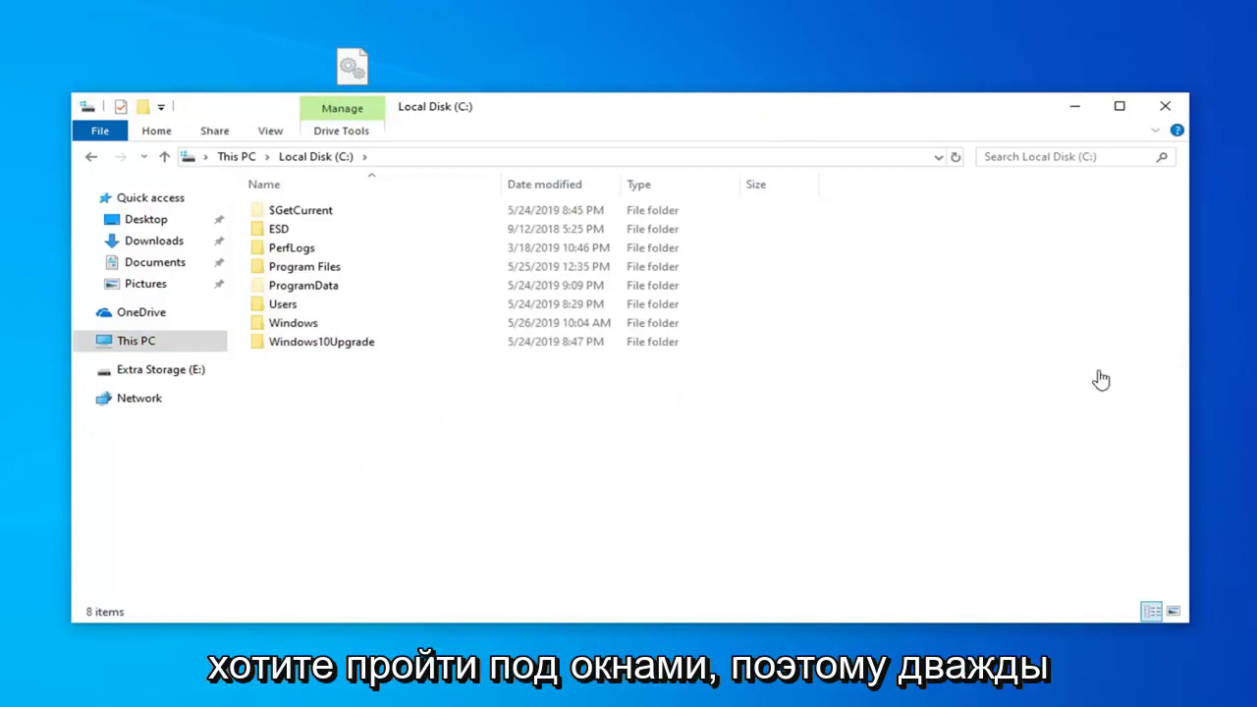
pyautogui.doubleClick(295, 324)
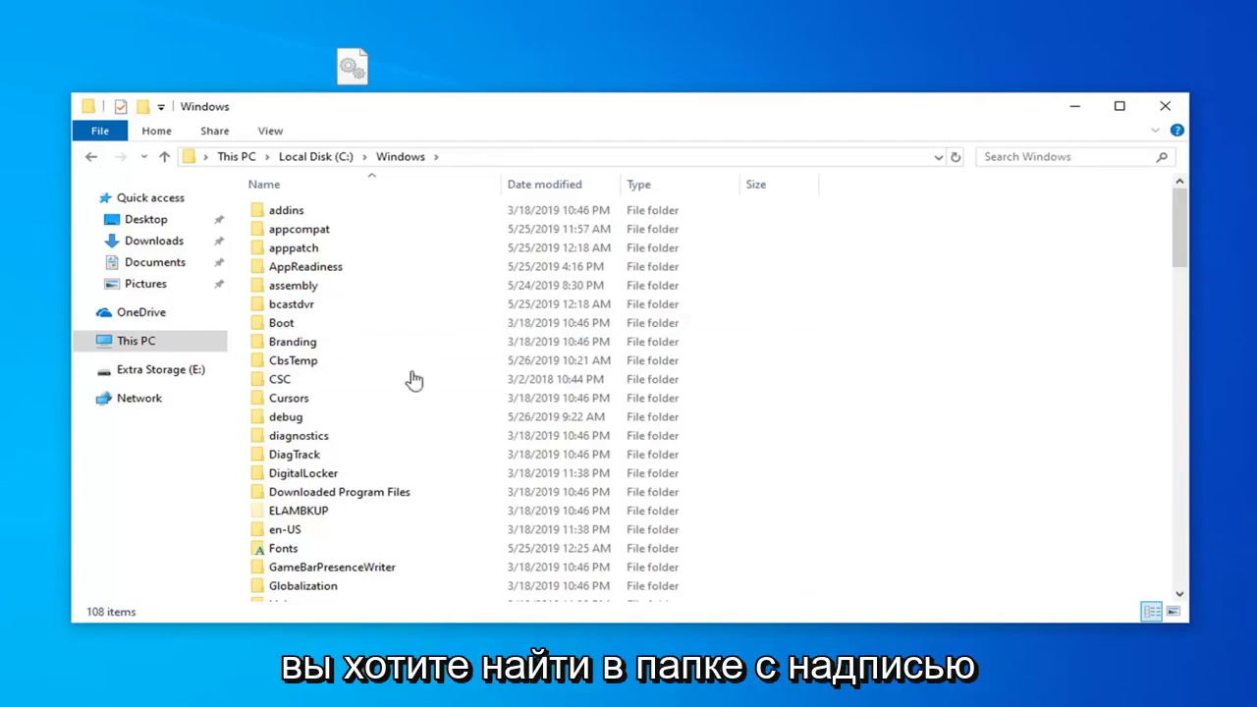
pyautogui.scroll(-9, 403, 393)
pyautogui.scroll(-5, 381, 418)
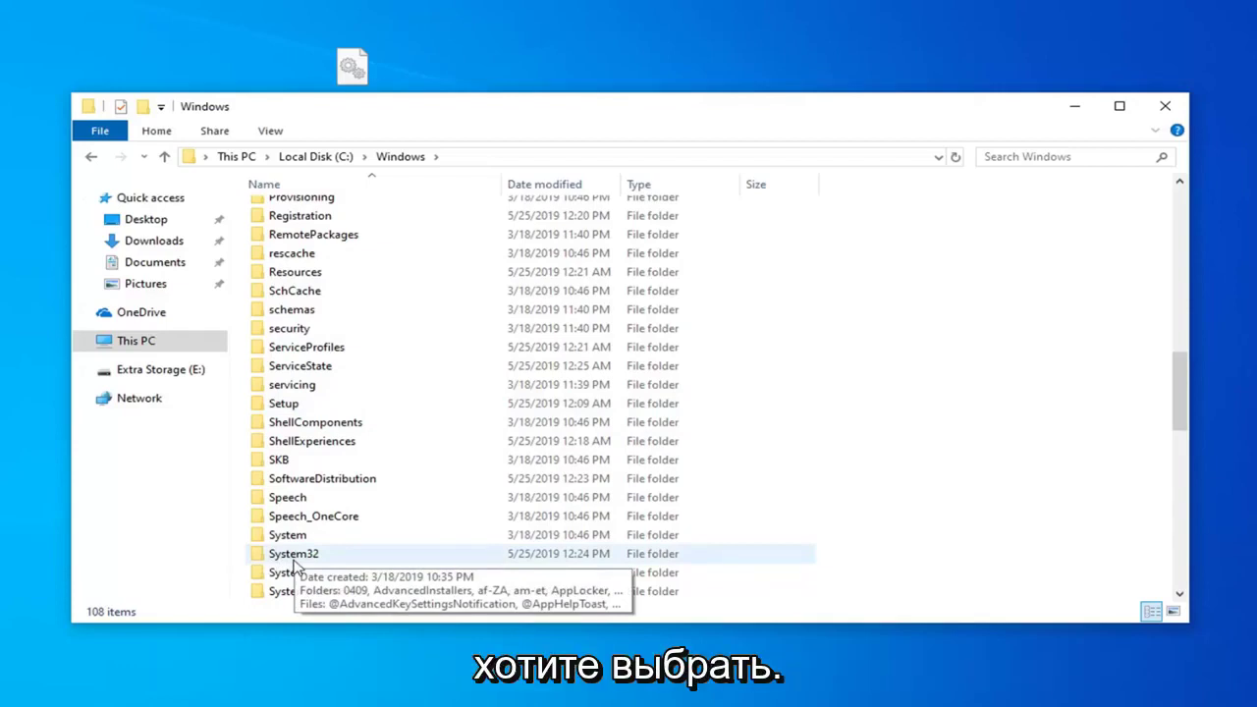
pyautogui.scroll(-1, 294, 481)
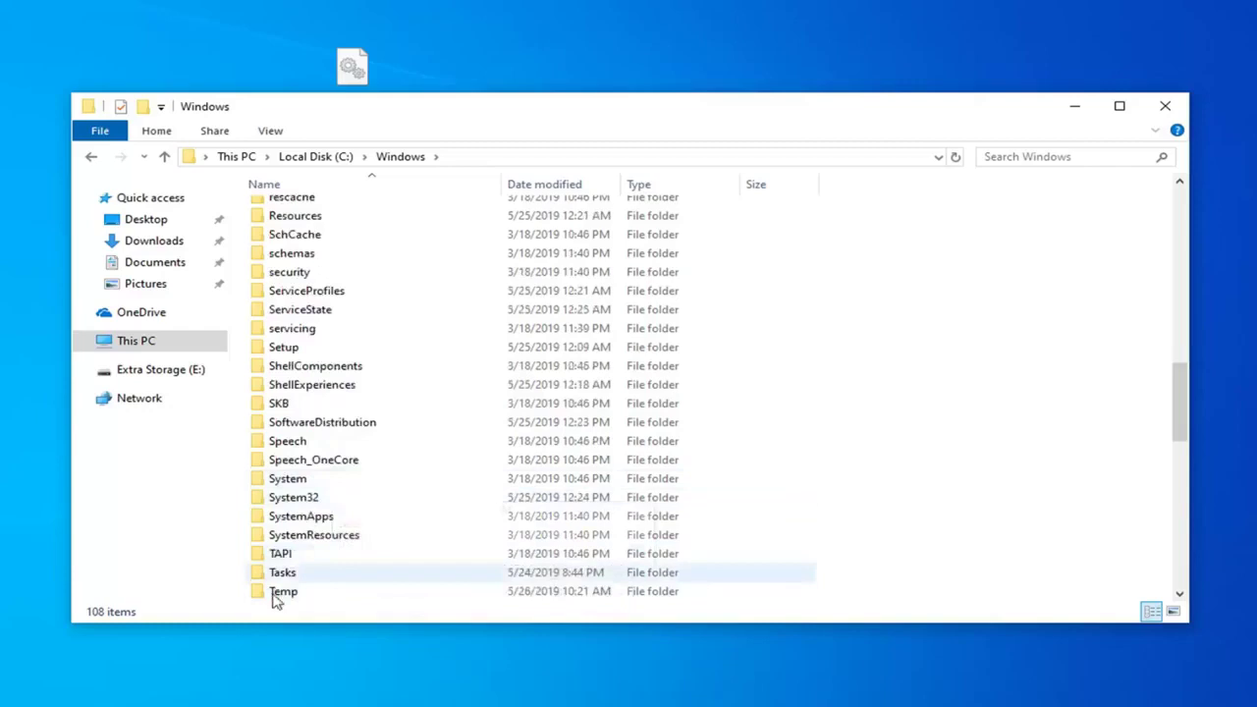
pyautogui.doubleClick(324, 501)
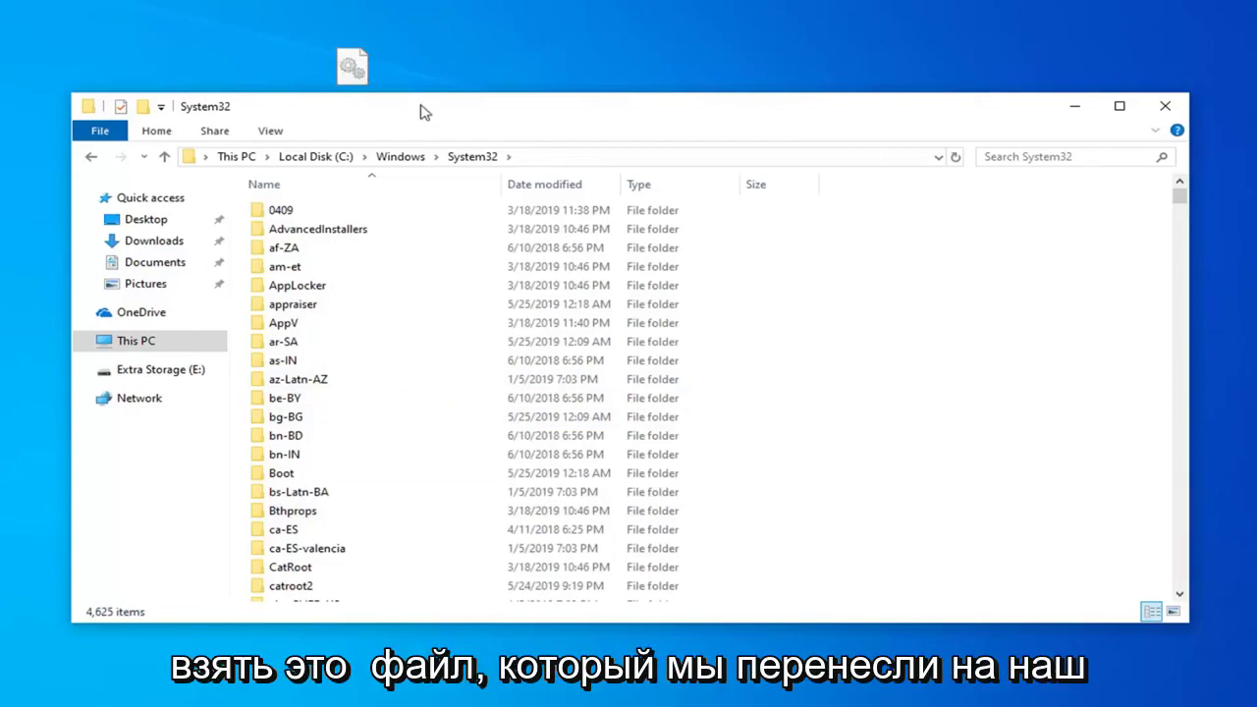
# Drag comdlg32 from the desktop into System32, grant administrator permission, and close the window
pyautogui.moveTo(422, 112); pyautogui.dragTo(412, 145)
pyautogui.moveTo(374, 105); pyautogui.dragTo(881, 327)
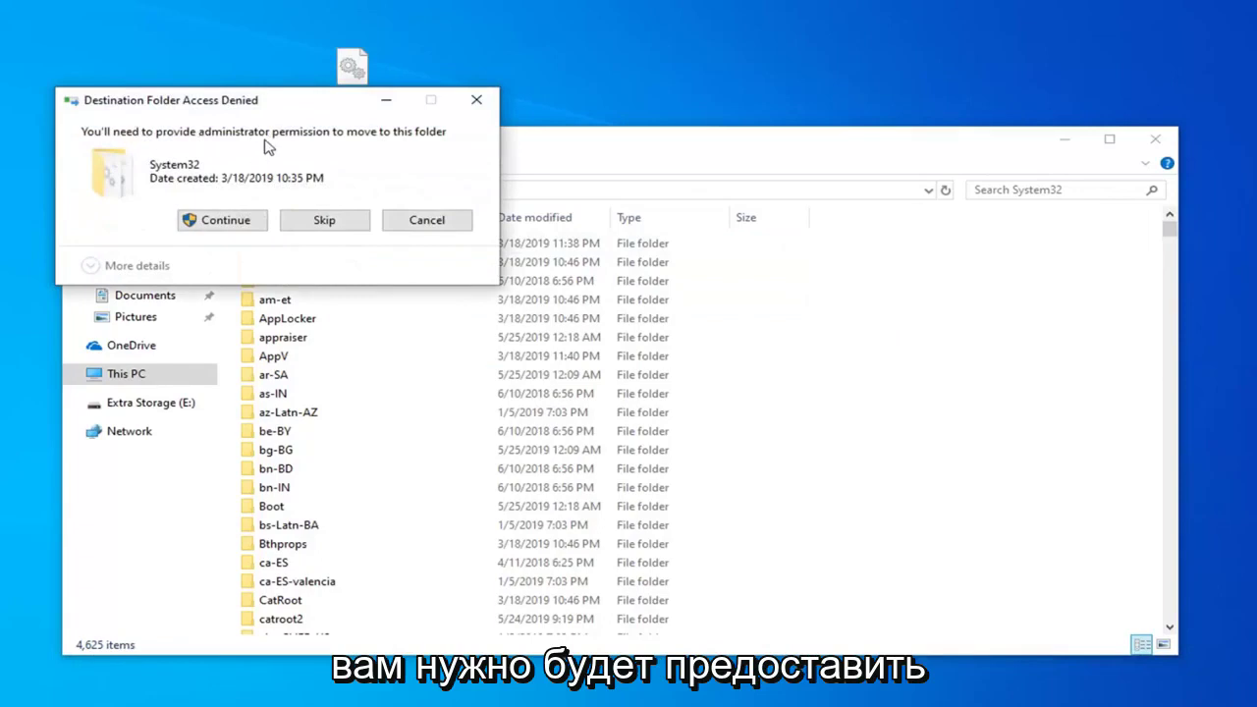
pyautogui.click(208, 224)
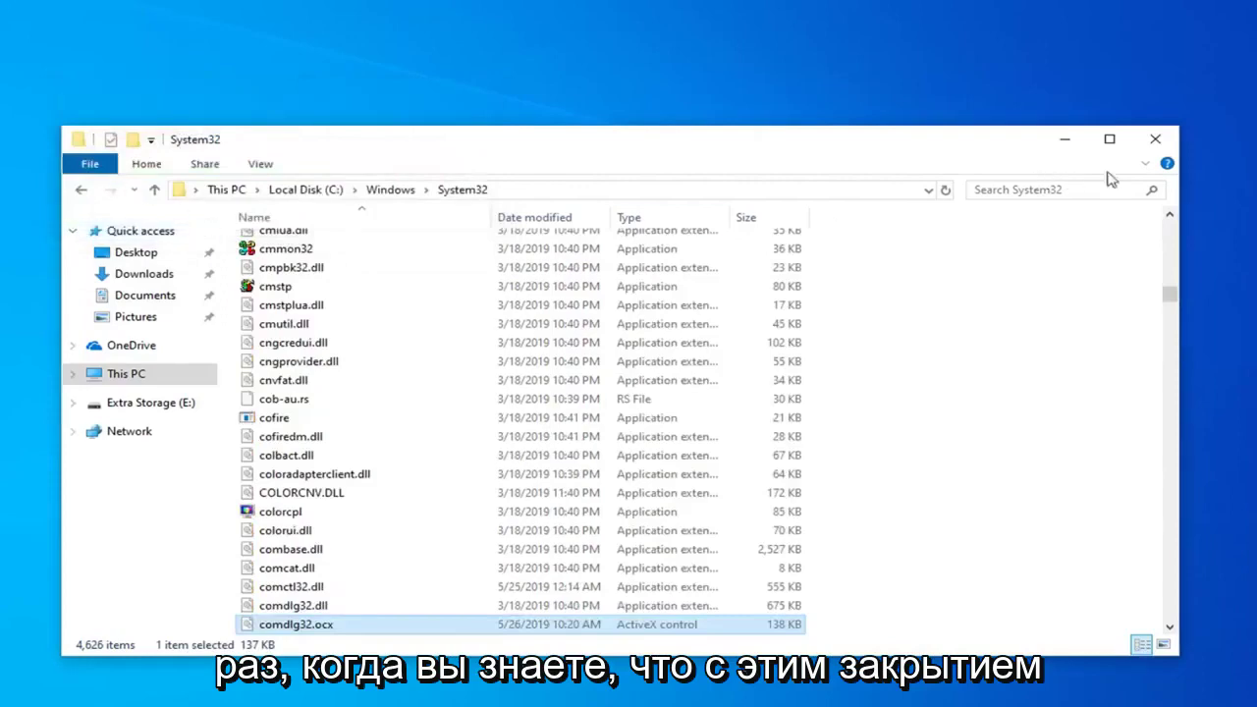
pyautogui.click(1155, 138)
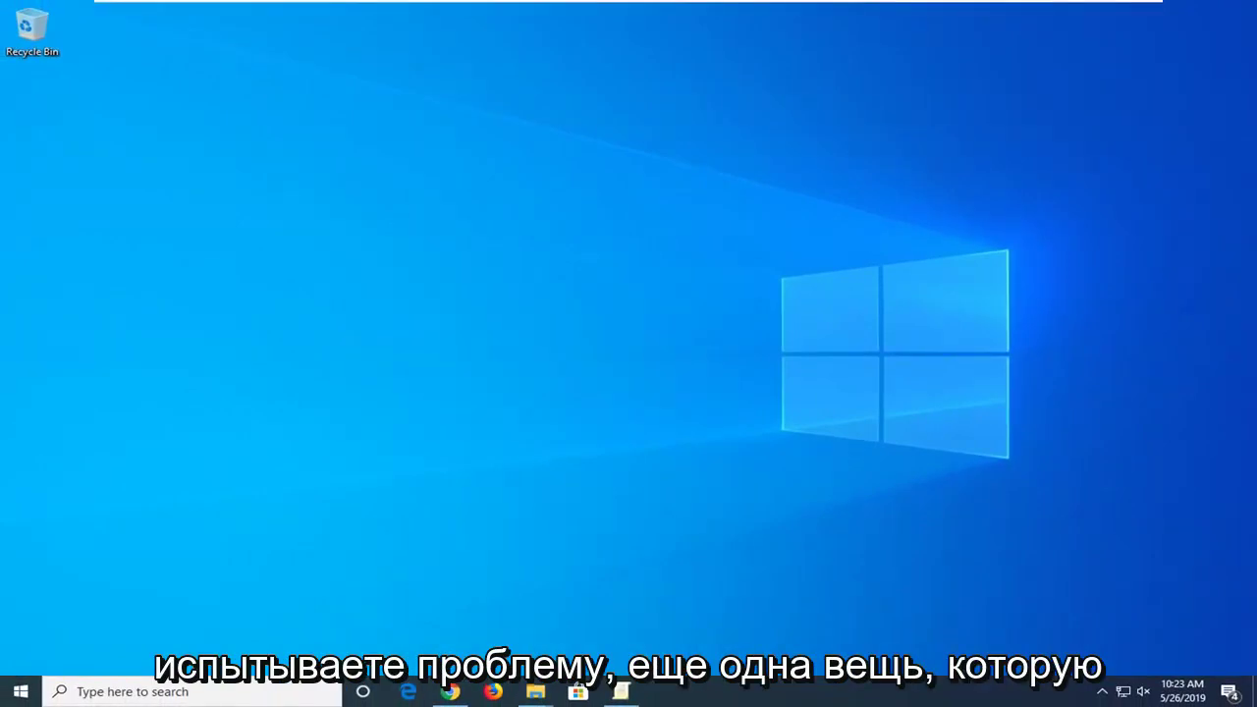
# Find cmd in Start and run Command Prompt as administrator, approving the UAC prompt
pyautogui.click(12, 691)
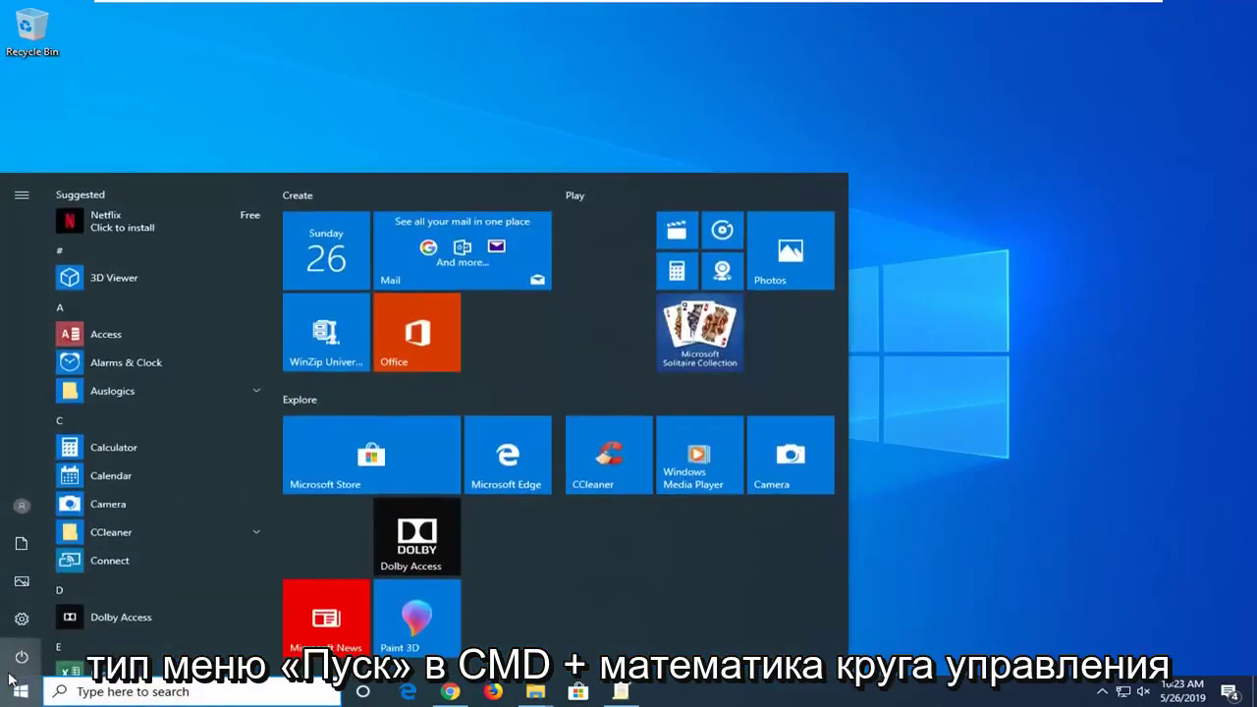
pyautogui.write('cmd')
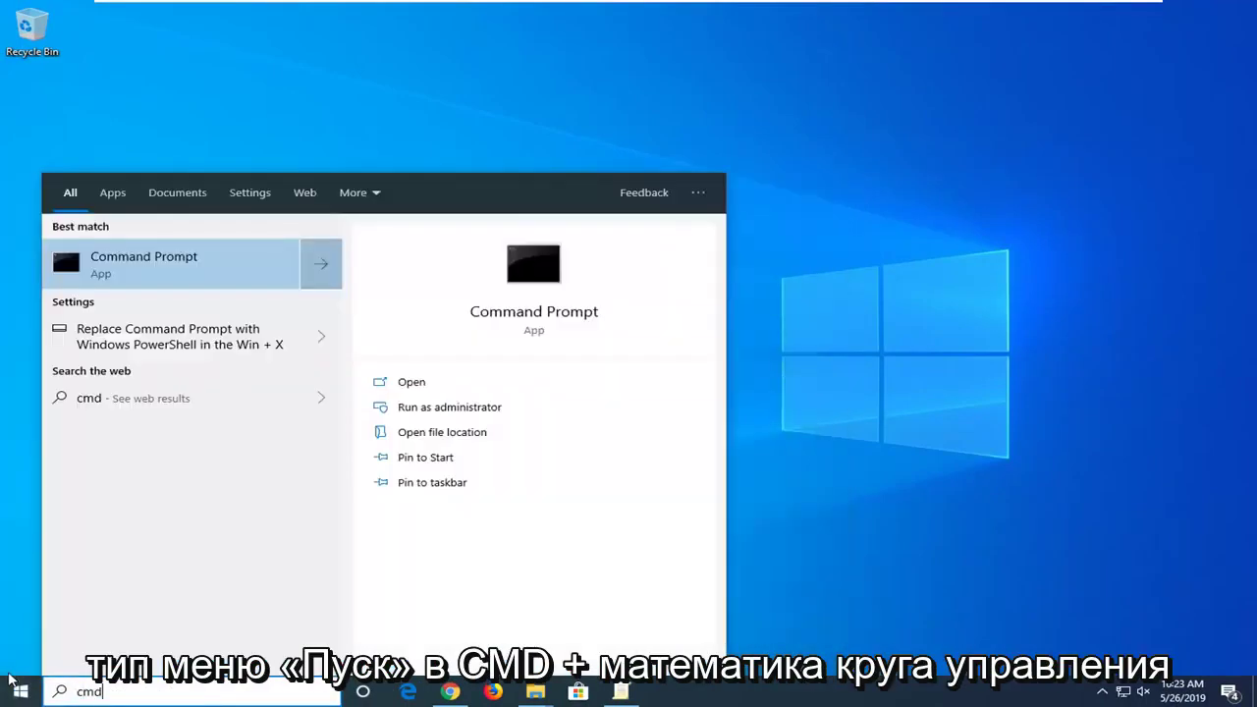
pyautogui.rightClick(136, 258)
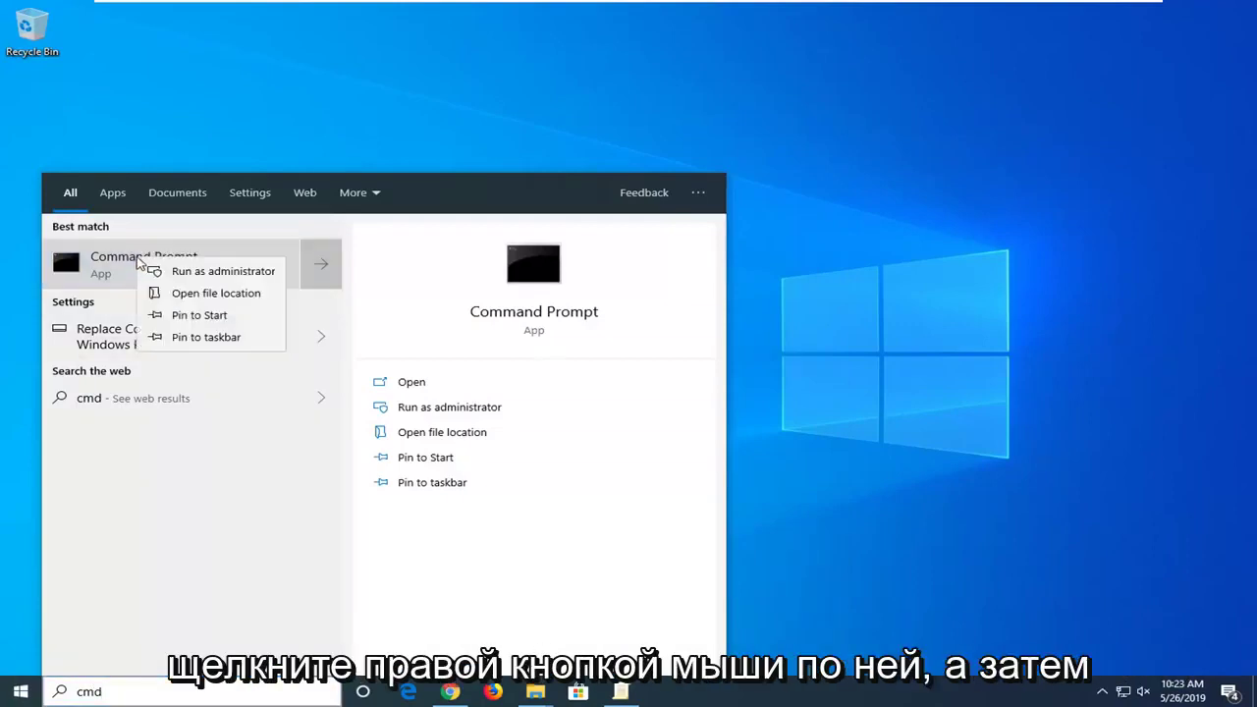
pyautogui.click(188, 272)
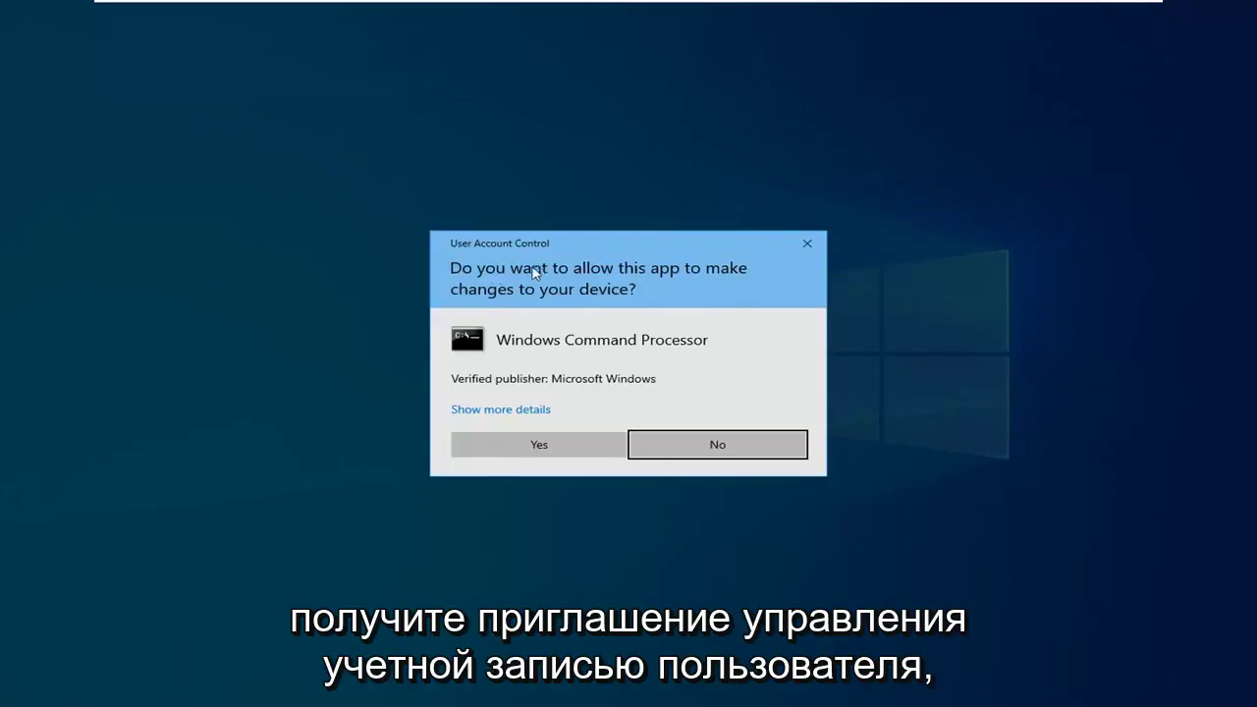
pyautogui.click(553, 450)
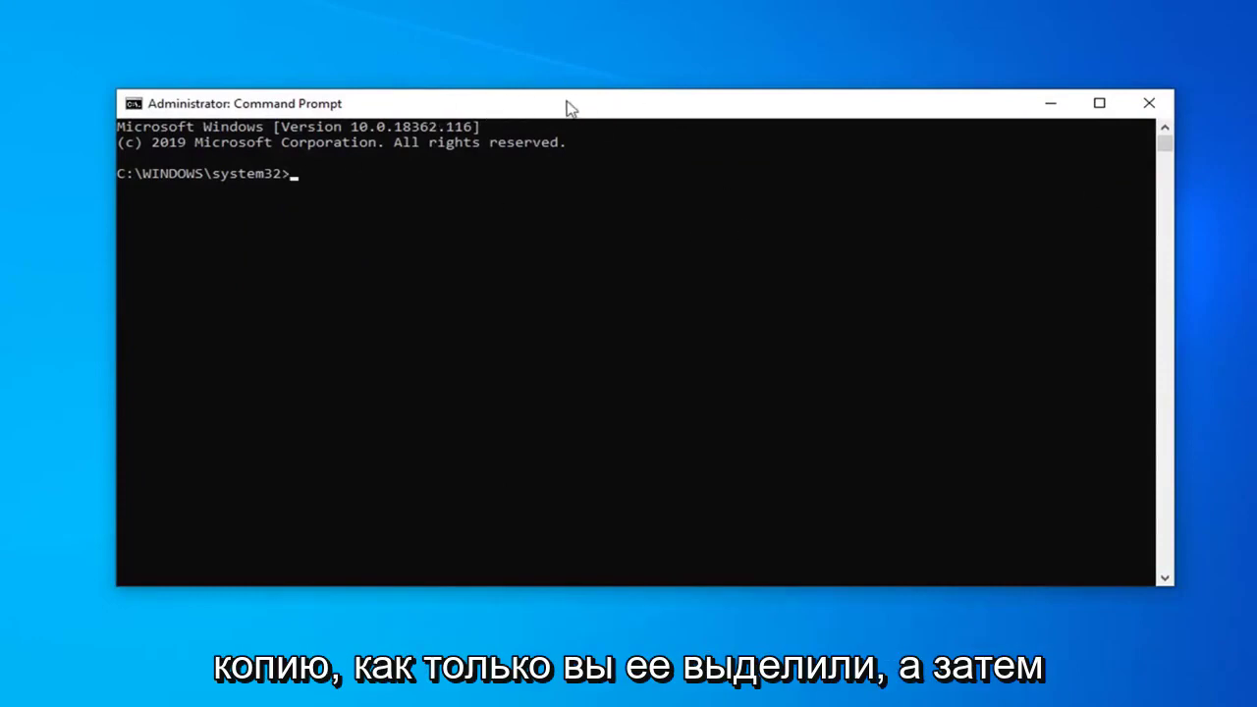
# Paste and run regsvr32 %systemroot%\system32\comdlg32.ocx, dismiss the success message, and close the prompt
pyautogui.rightClick(655, 110)
pyautogui.moveTo(716, 255)
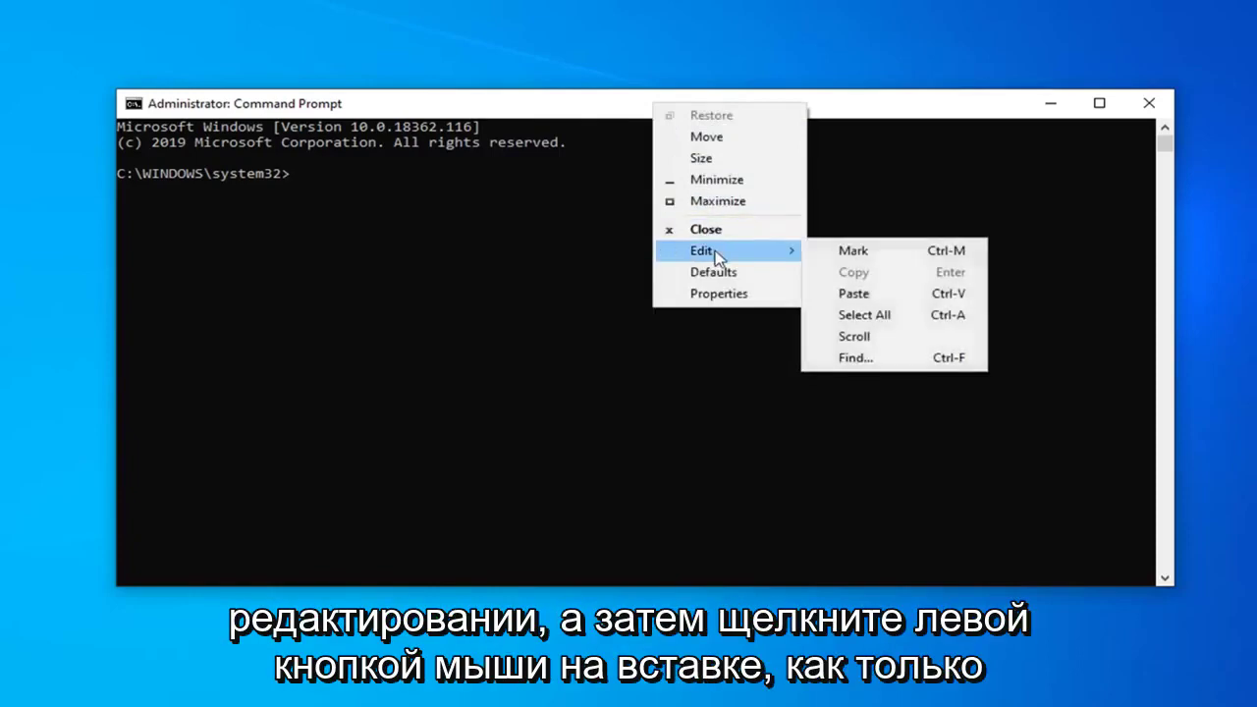
pyautogui.click(876, 301)
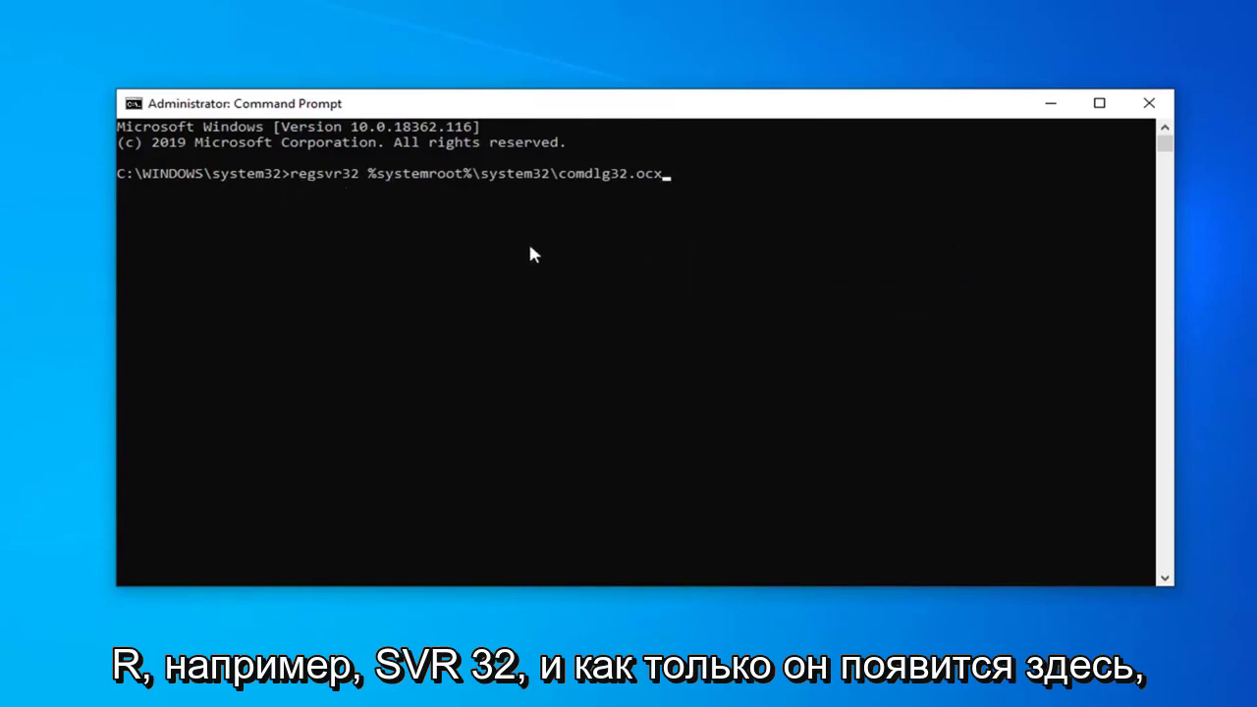
pyautogui.press('Return')
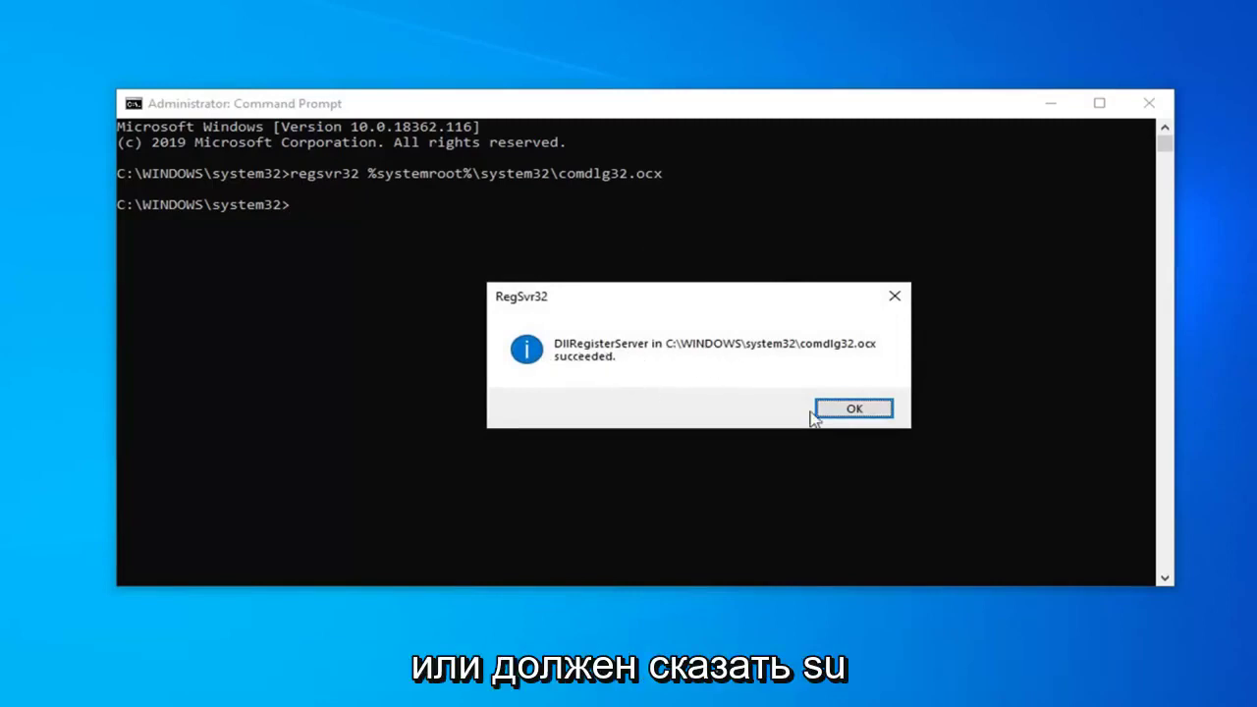
pyautogui.click(842, 410)
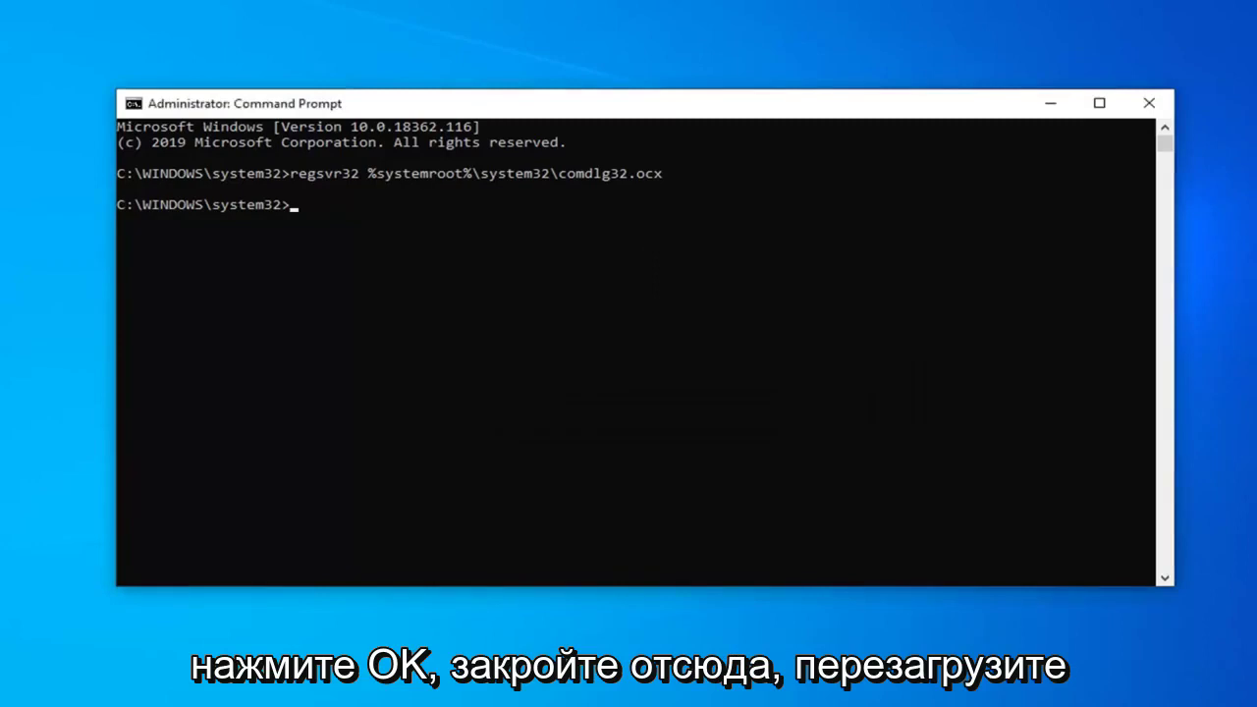
pyautogui.click(1150, 102)
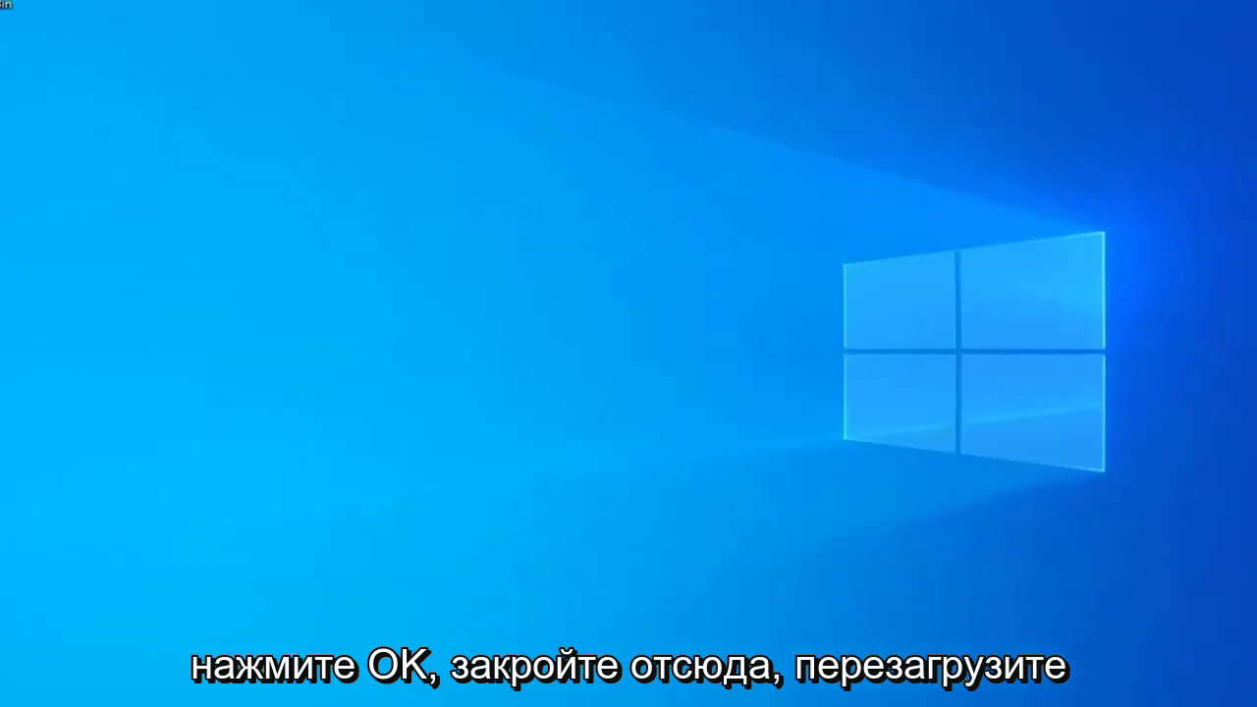